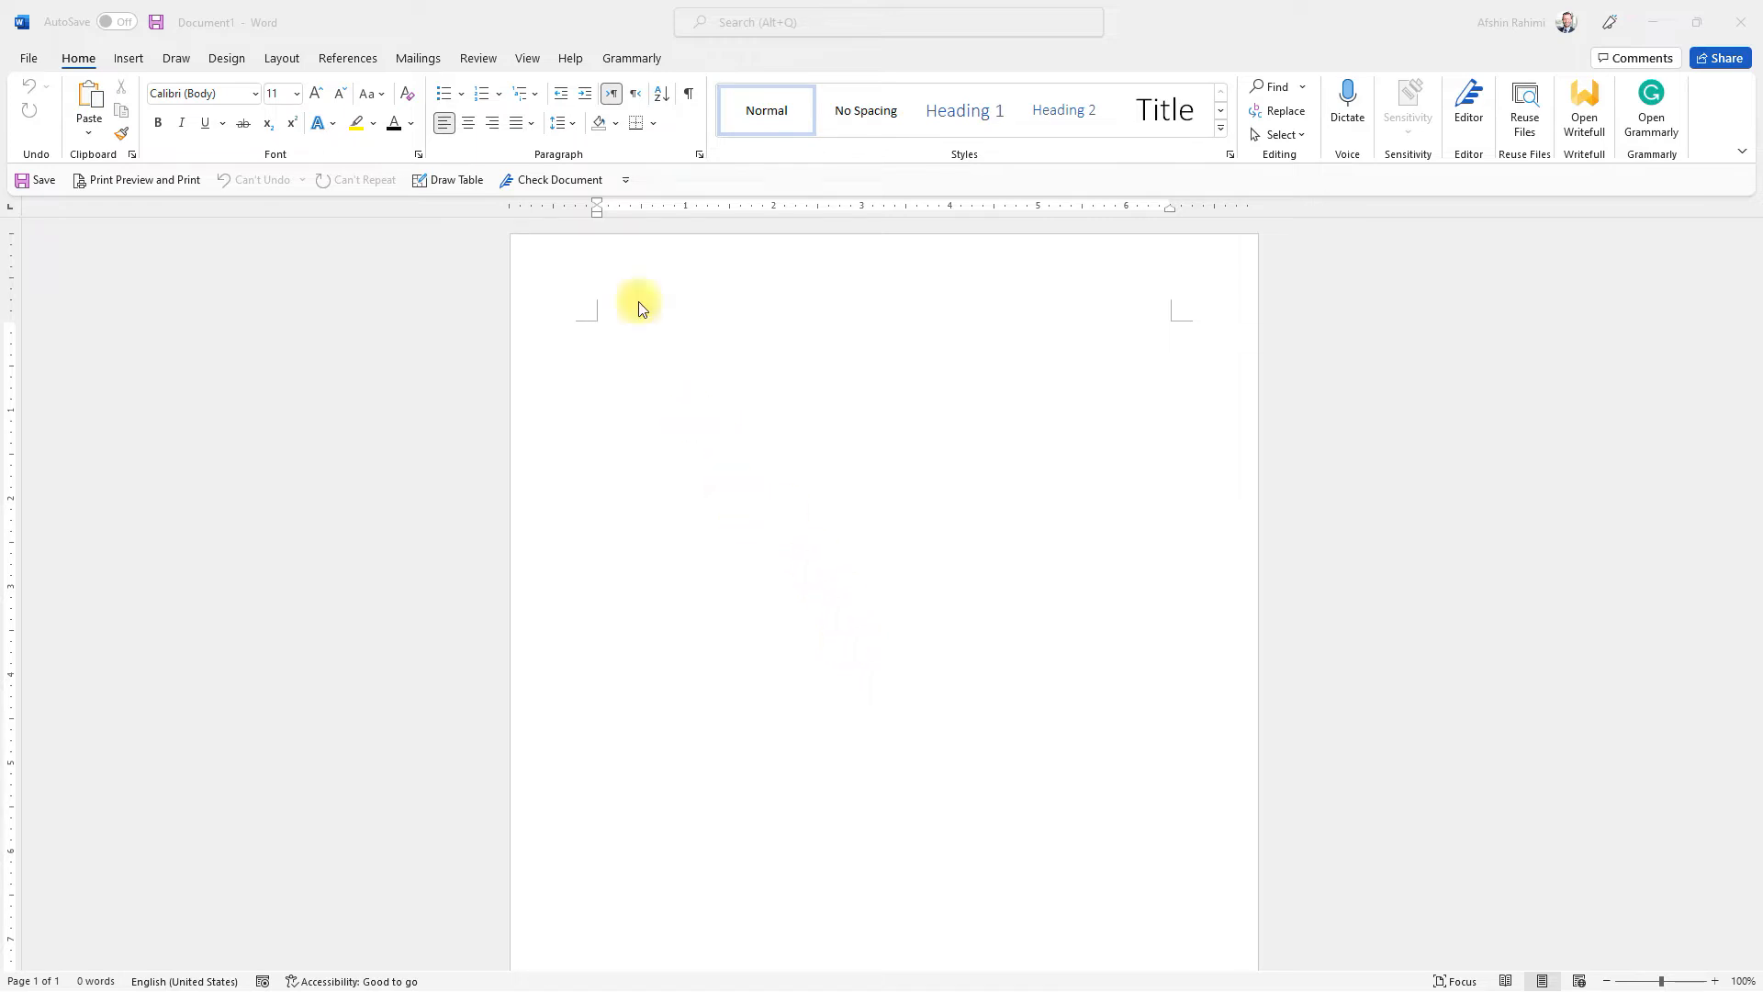
Step: Show the Navigation pane beside the blank document
click(526, 57)
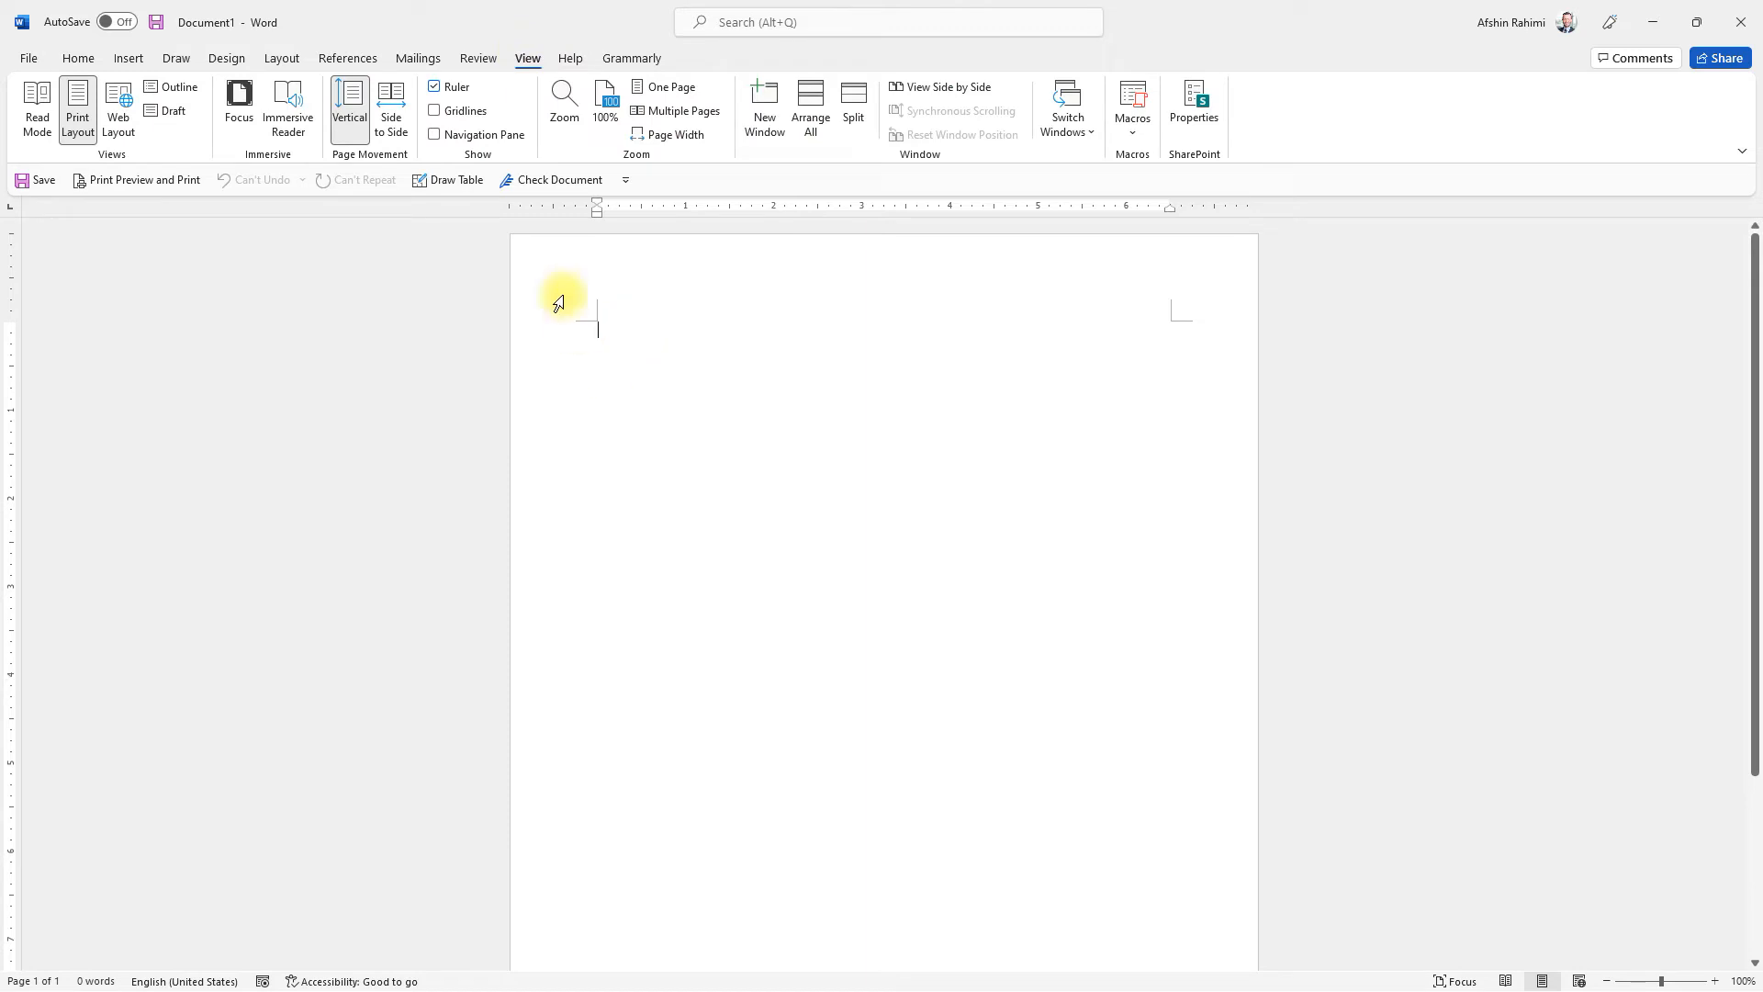
click(435, 135)
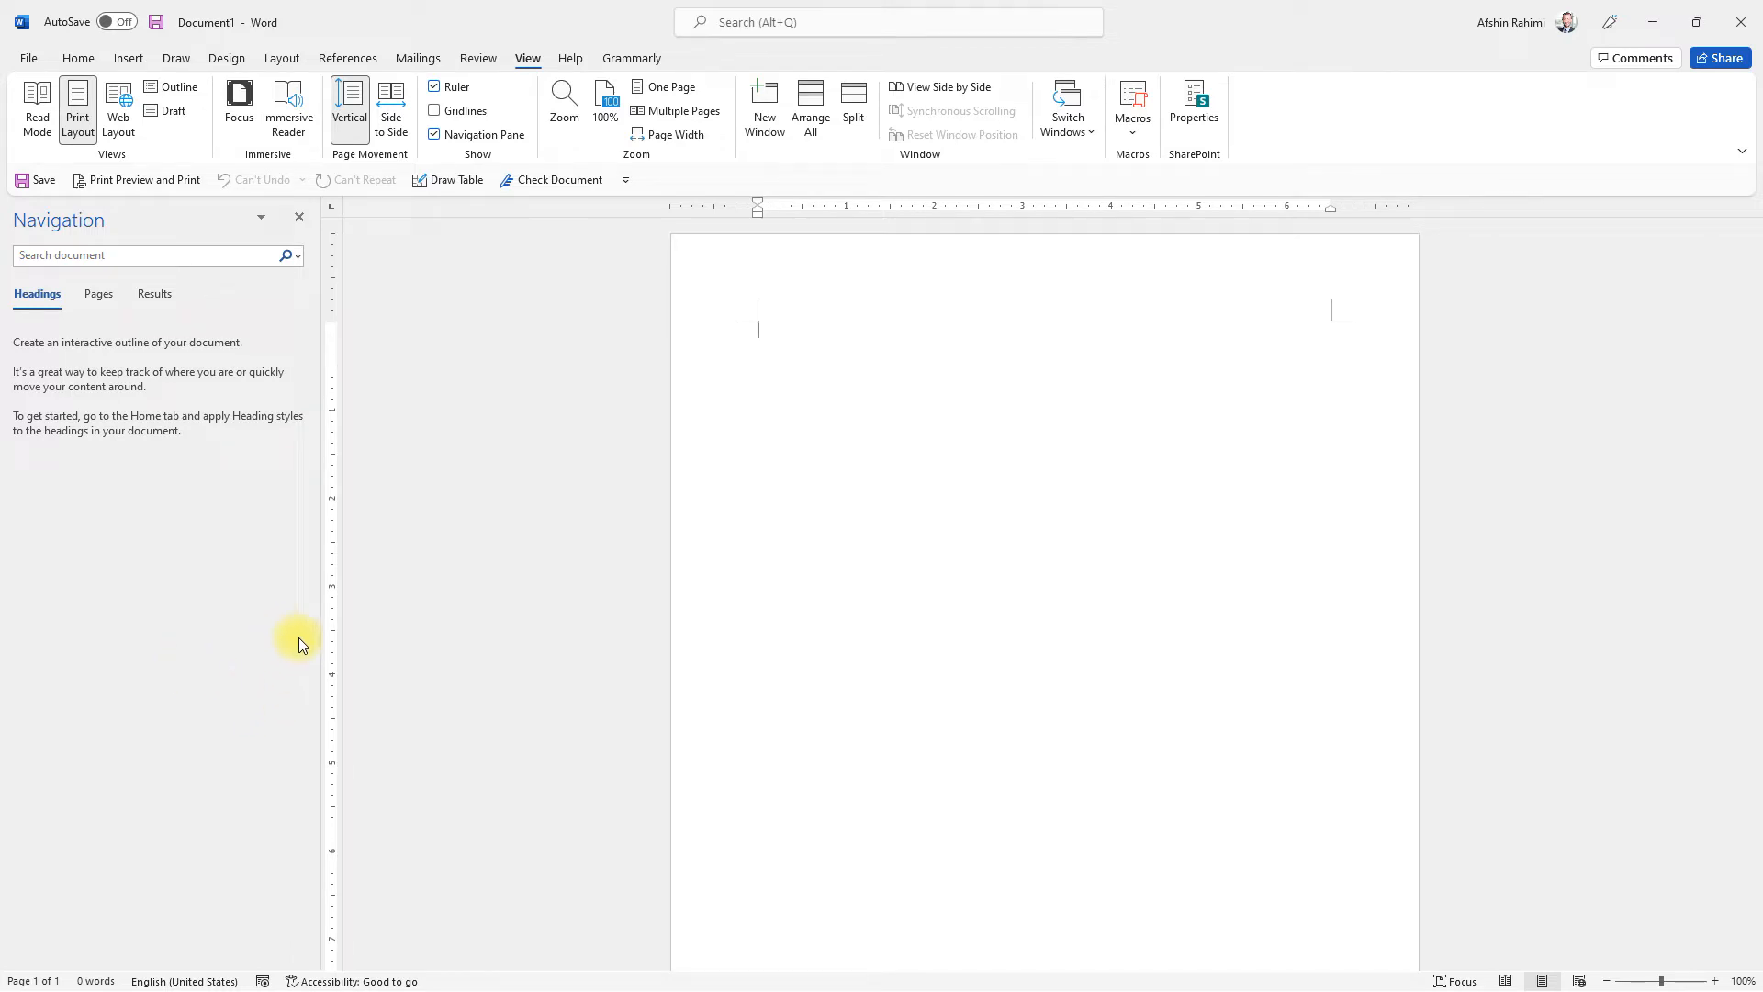
Step: Add an "Introduction" heading in the Heading 1 style, followed by the body text "Blah blah blah"
click(78, 59)
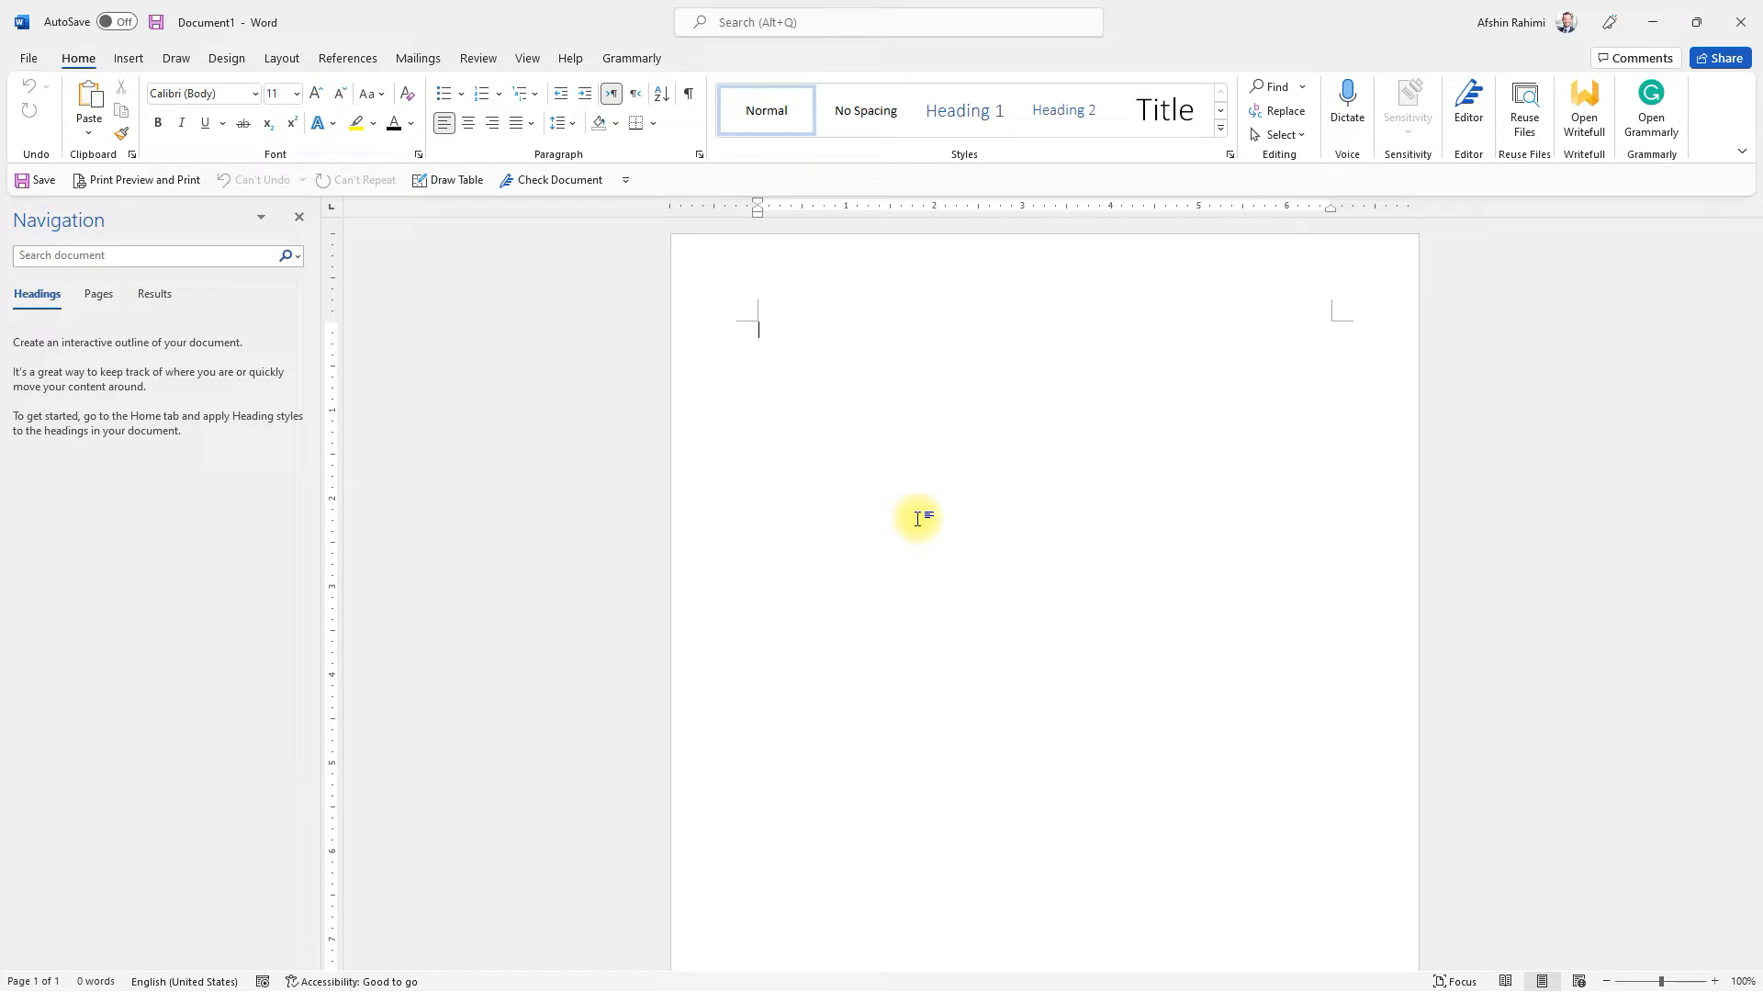
text(Introdcution)
key(BackSpace)
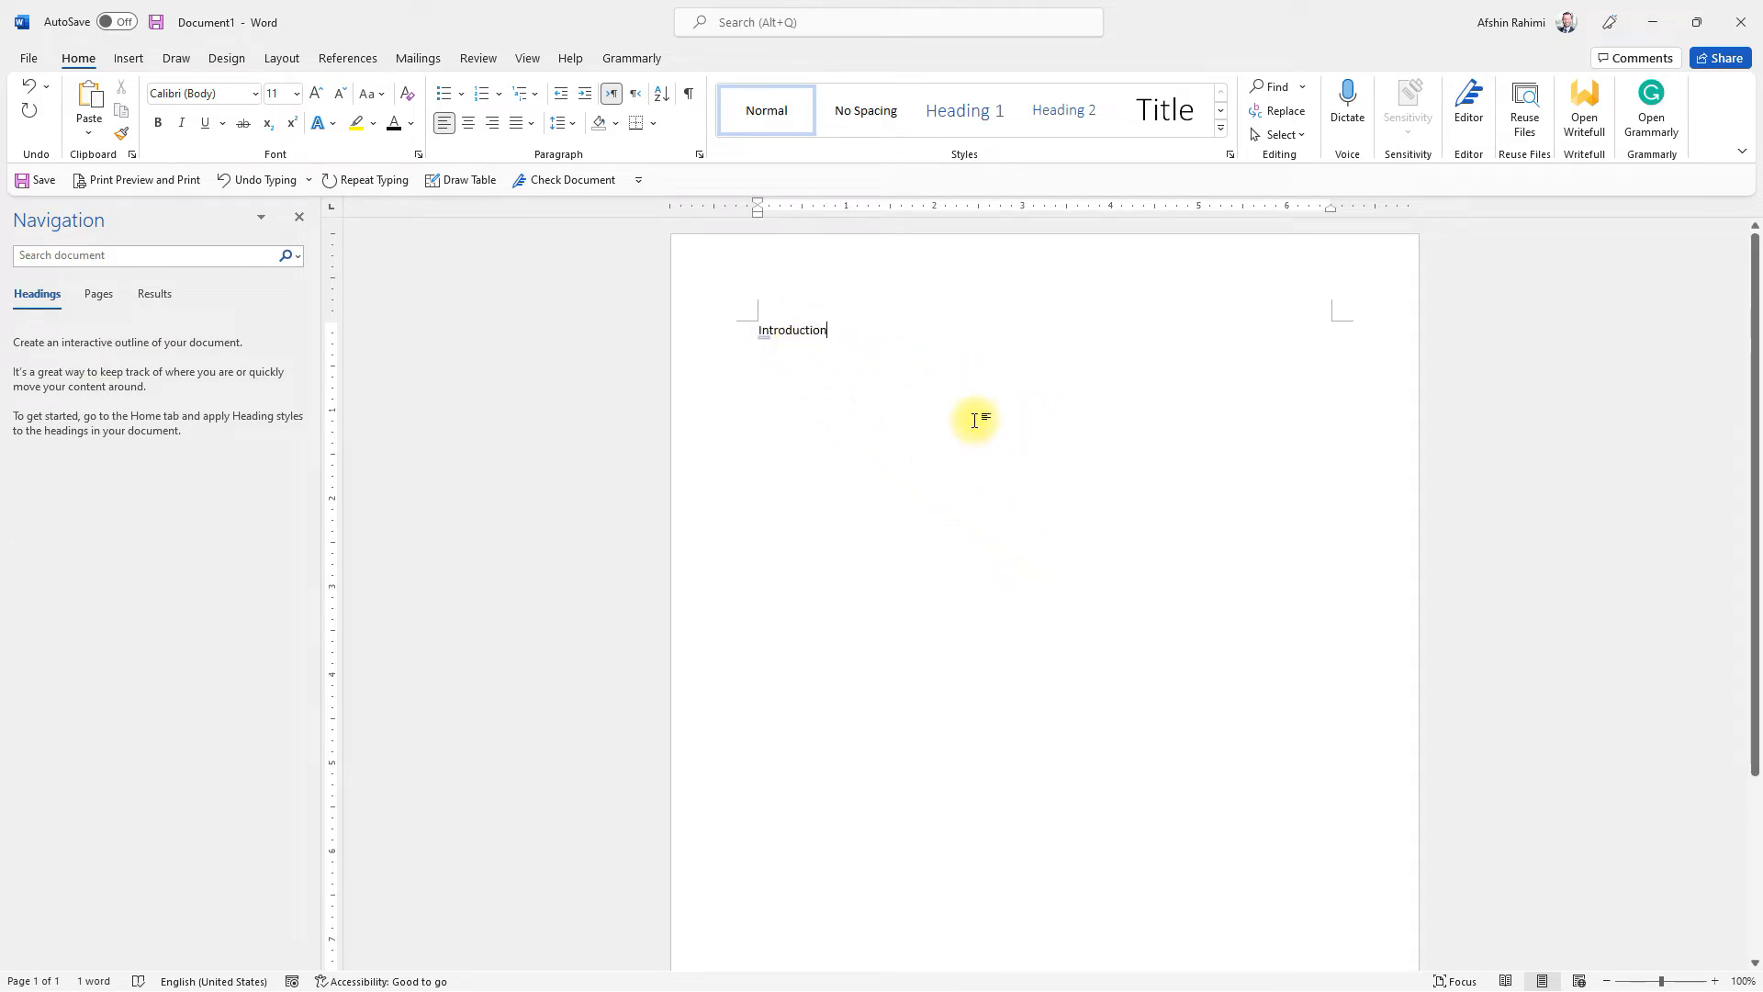
click(947, 112)
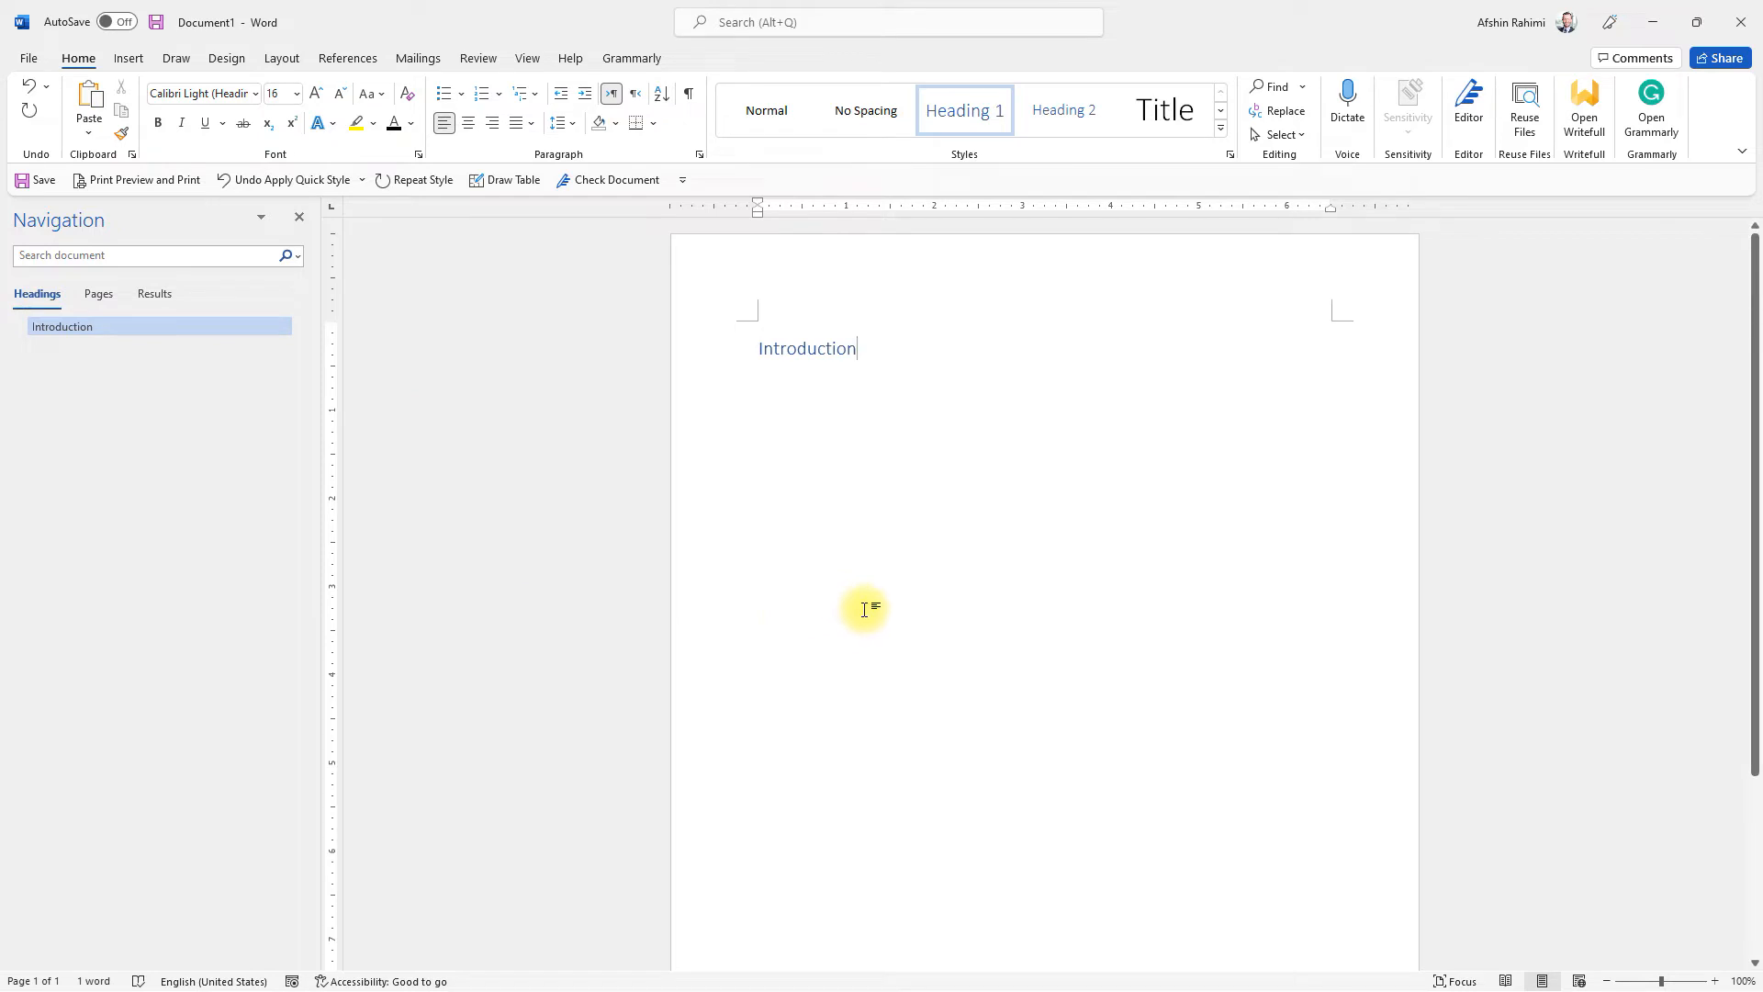
key(Return)
text(Blah blah b)
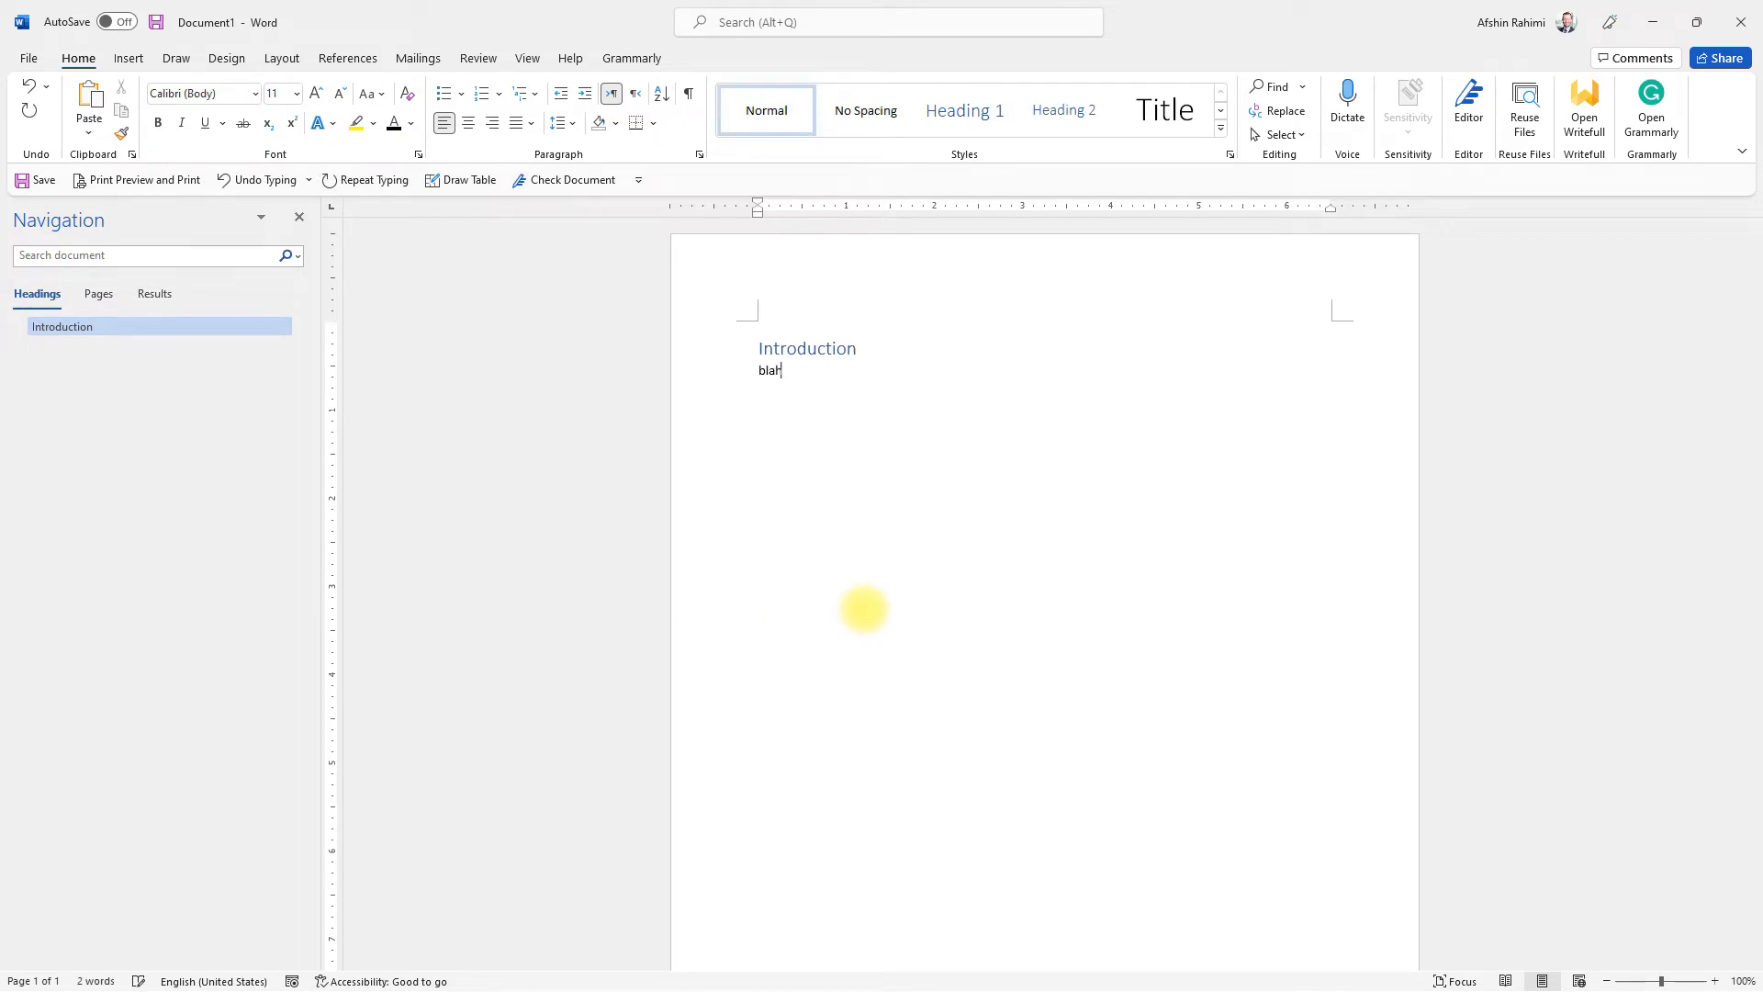
text(lah)
Step: Add a "Background" subheading in the Heading 2 style below the introduction text, followed by the body text "Blah blah blah"
text(Background)
key(BackSpace)
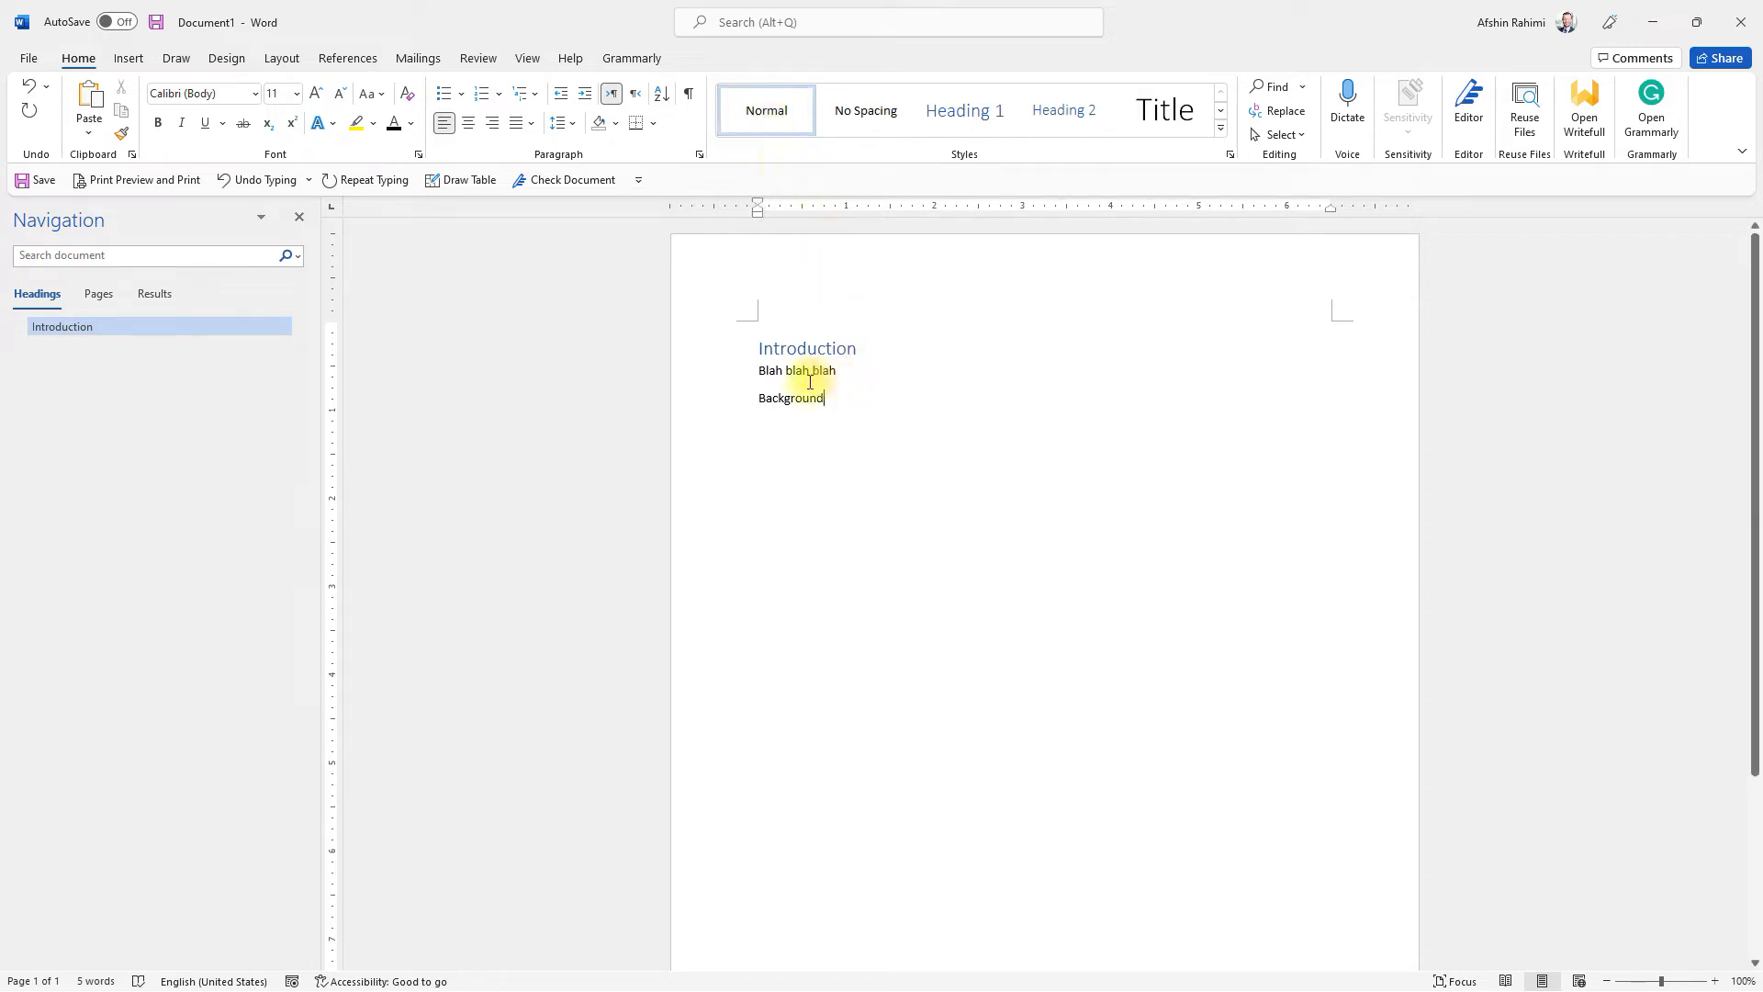
mouse_move(850, 350)
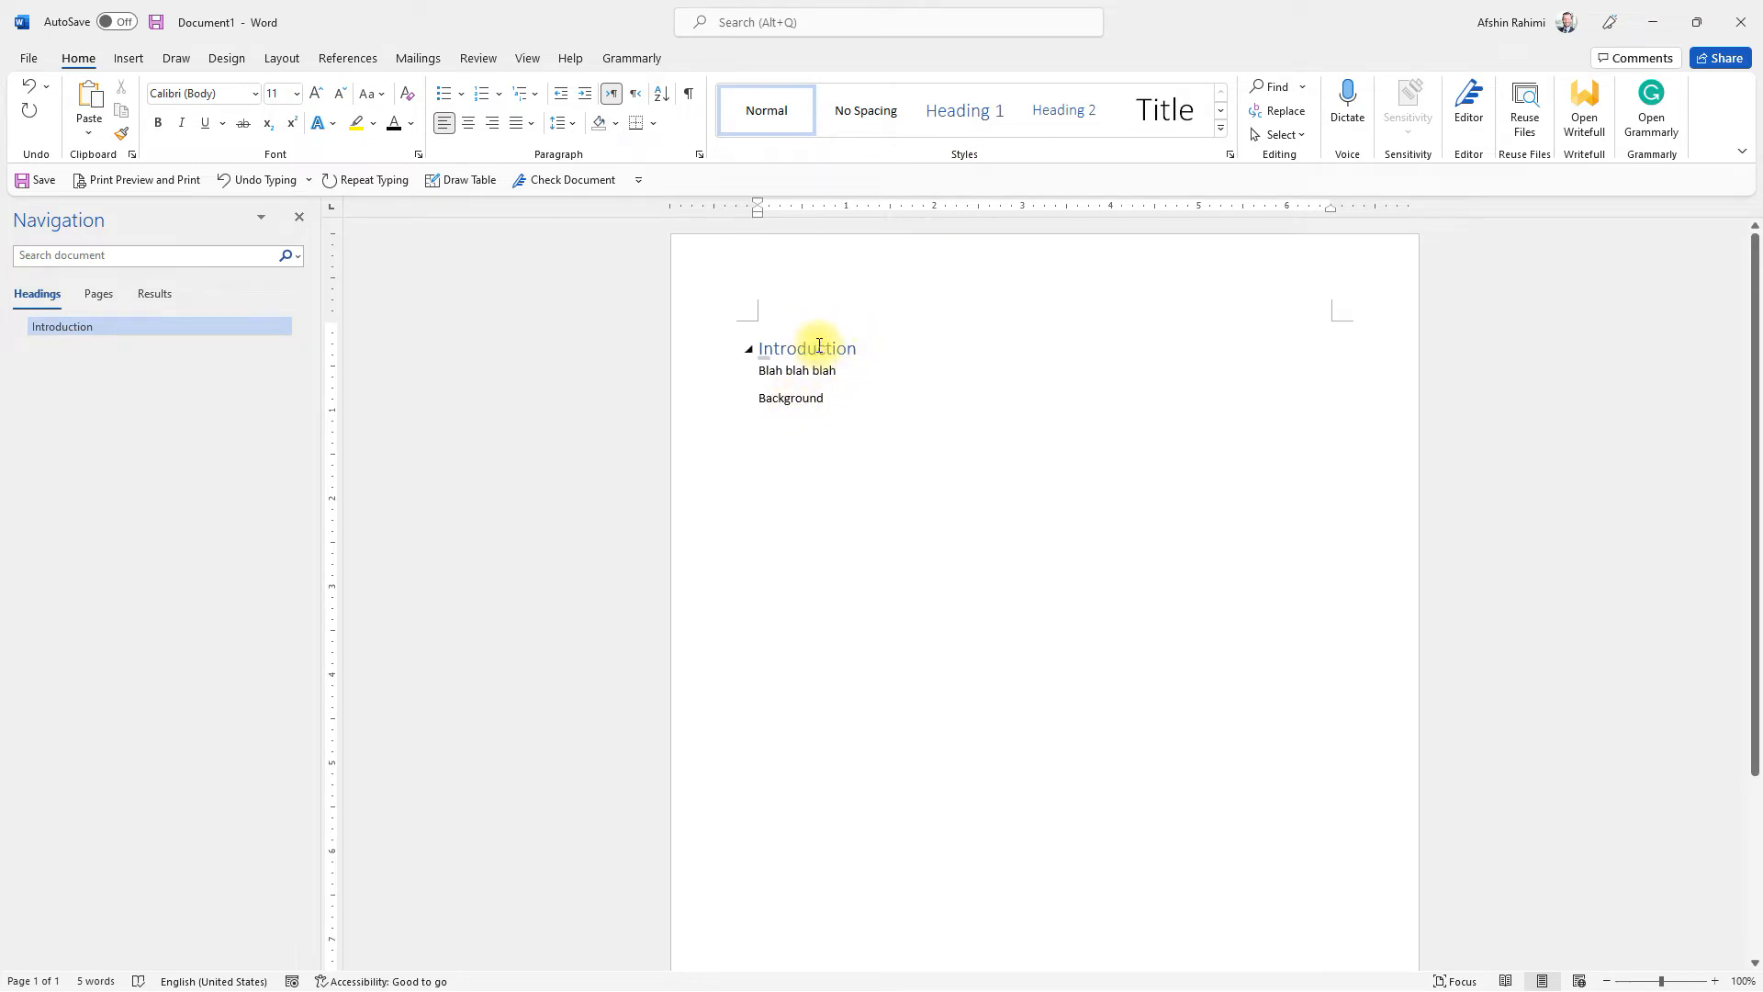
click(1068, 117)
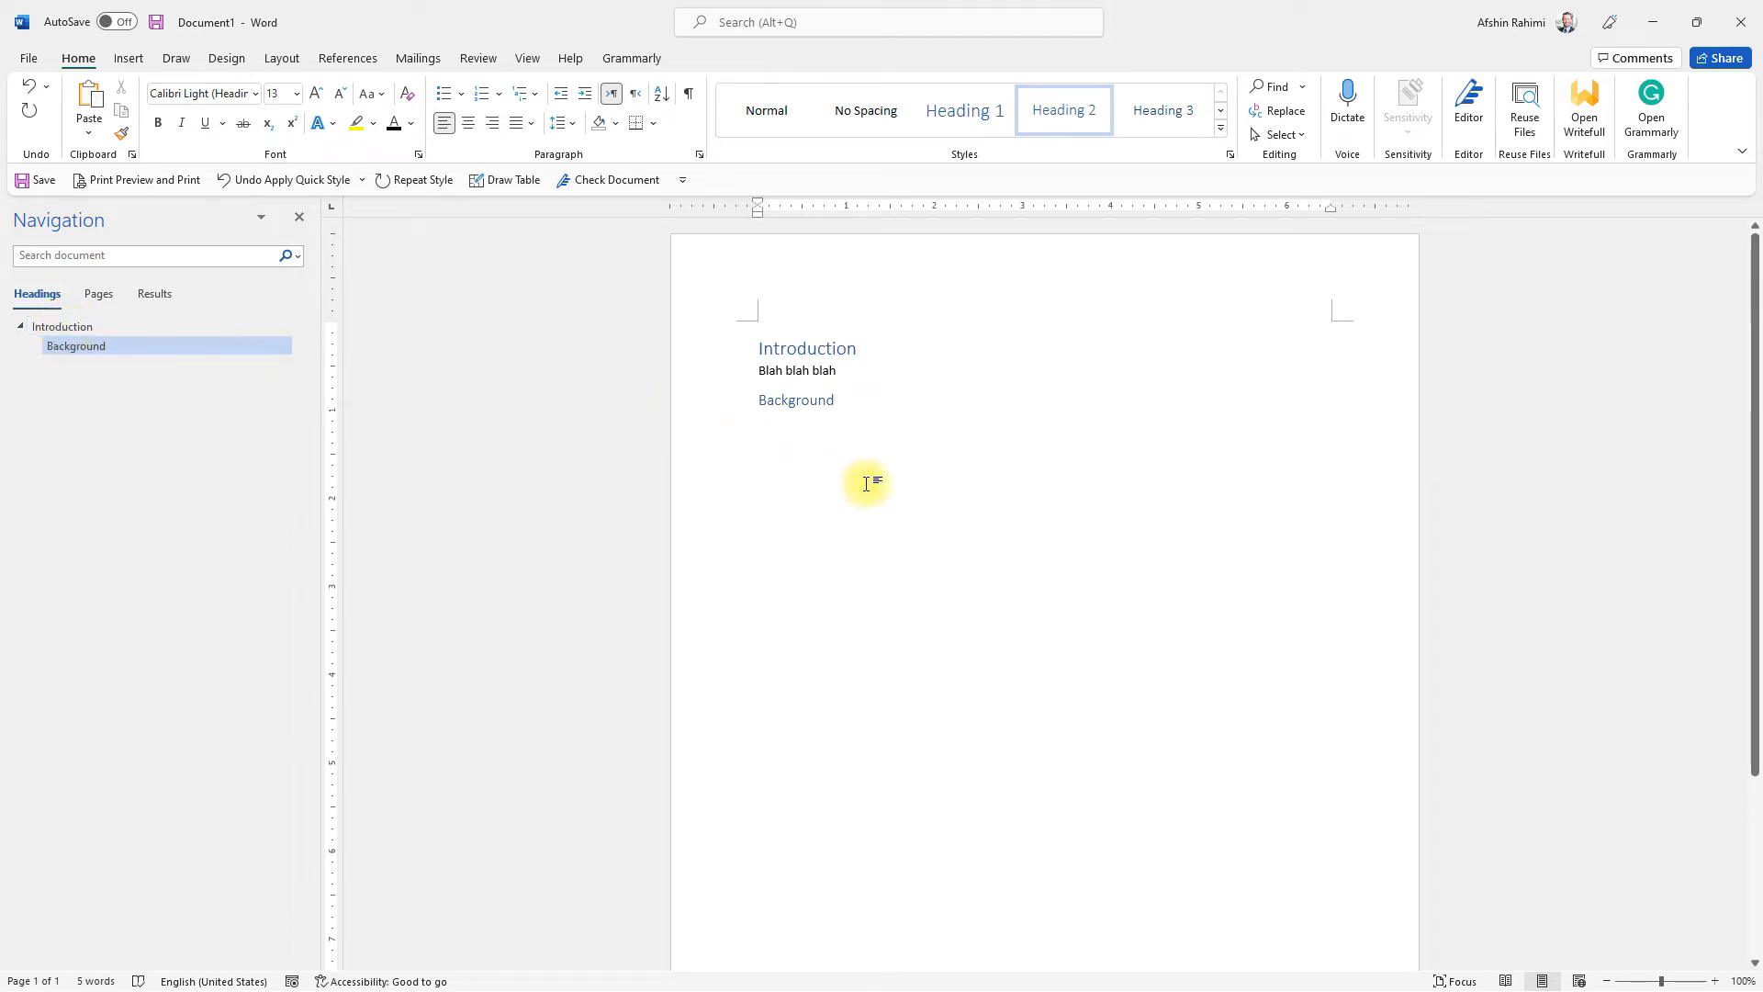
key(Return)
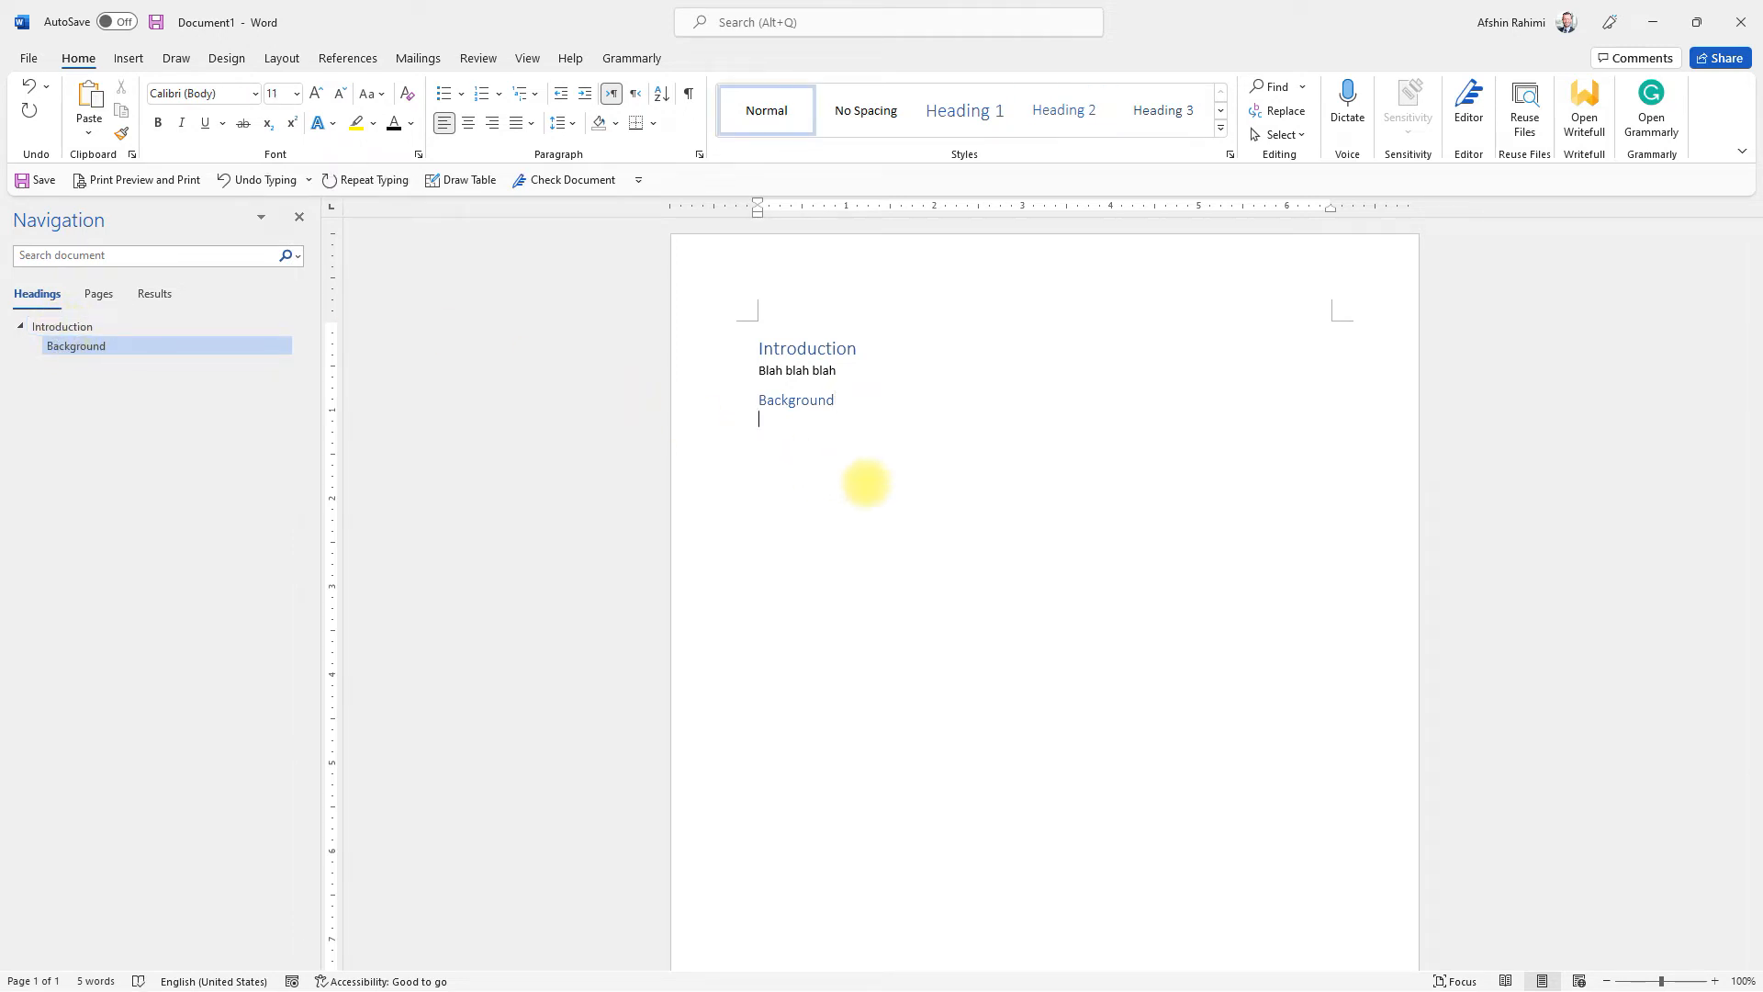
text(Bla)
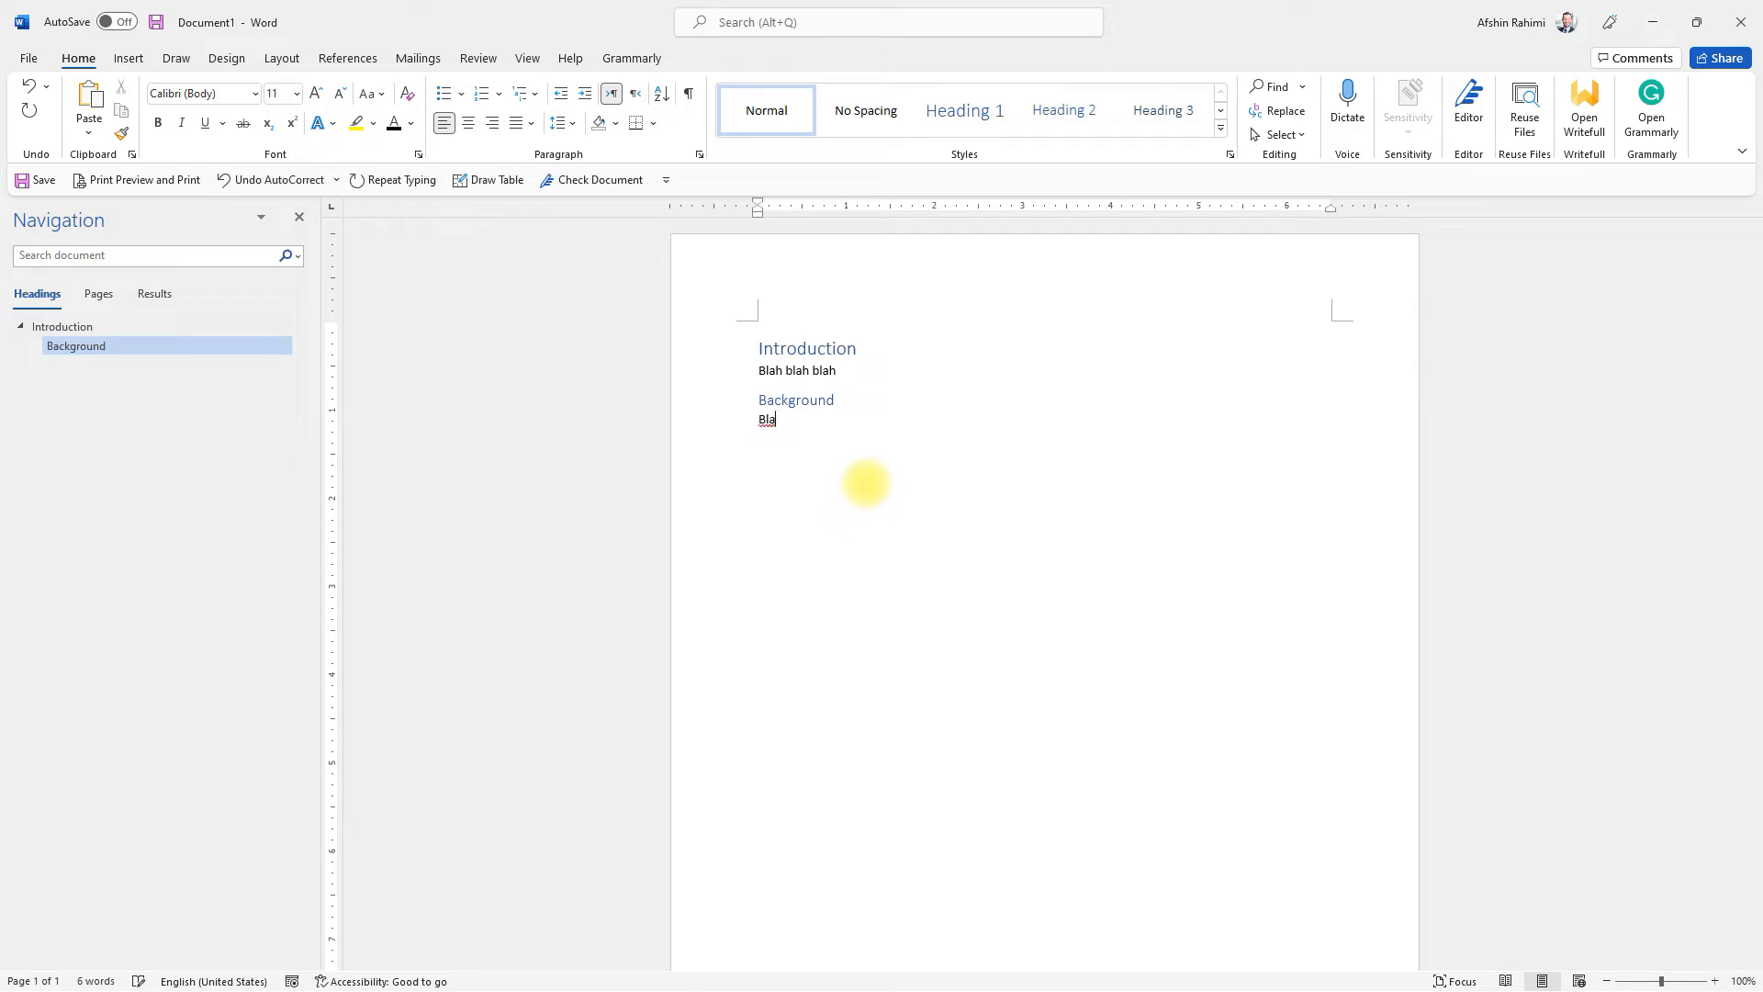
text(h blah blah)
key(Return)
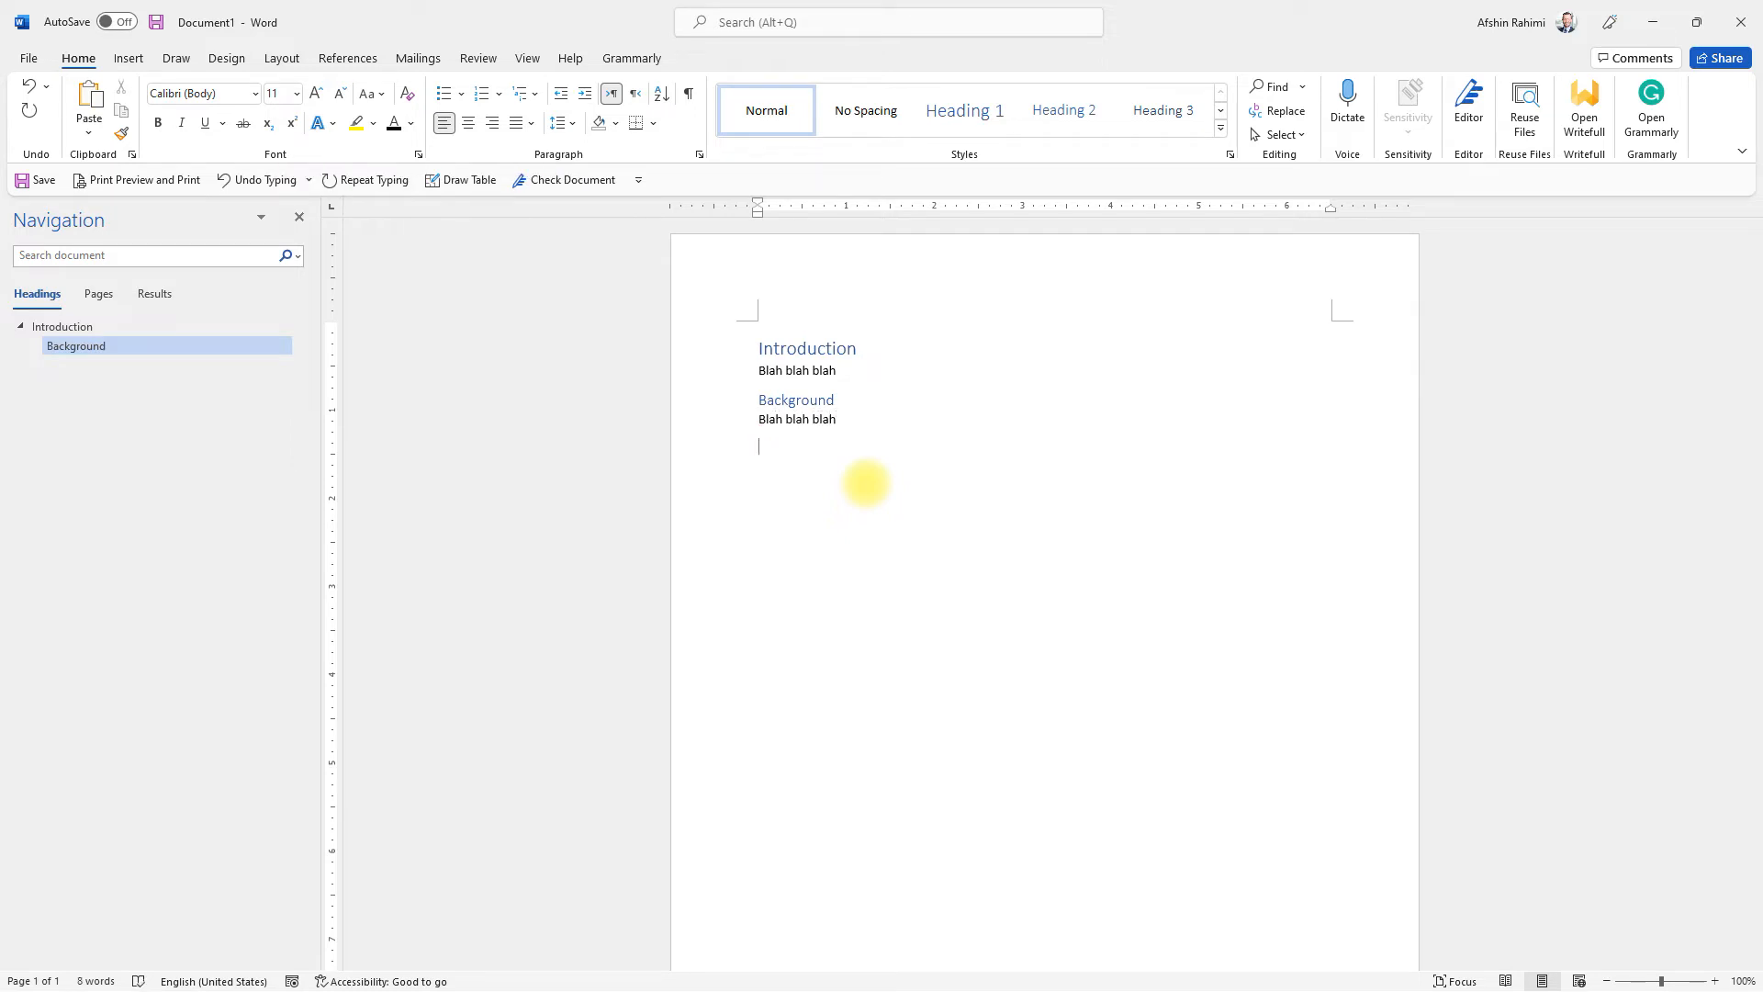
Step: Add a "Literature review" subheading in the Heading 3 style under Background, followed by the body text "Blah blah blah"
text(Literature review)
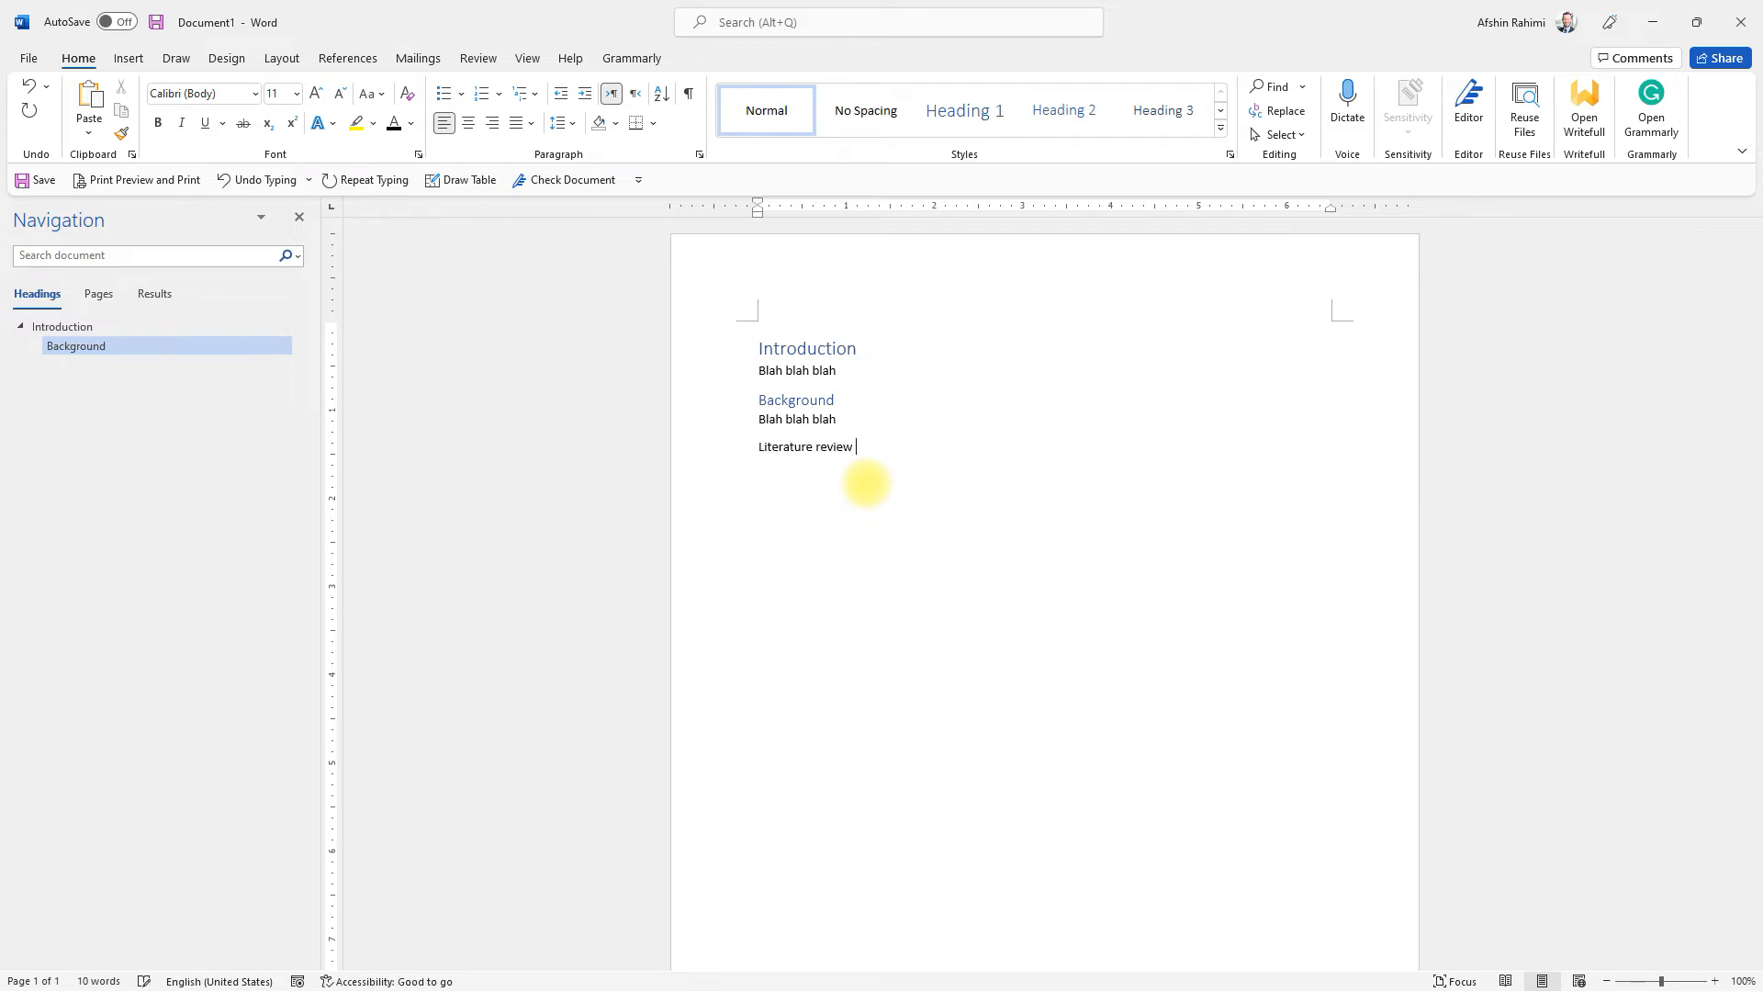
click(802, 447)
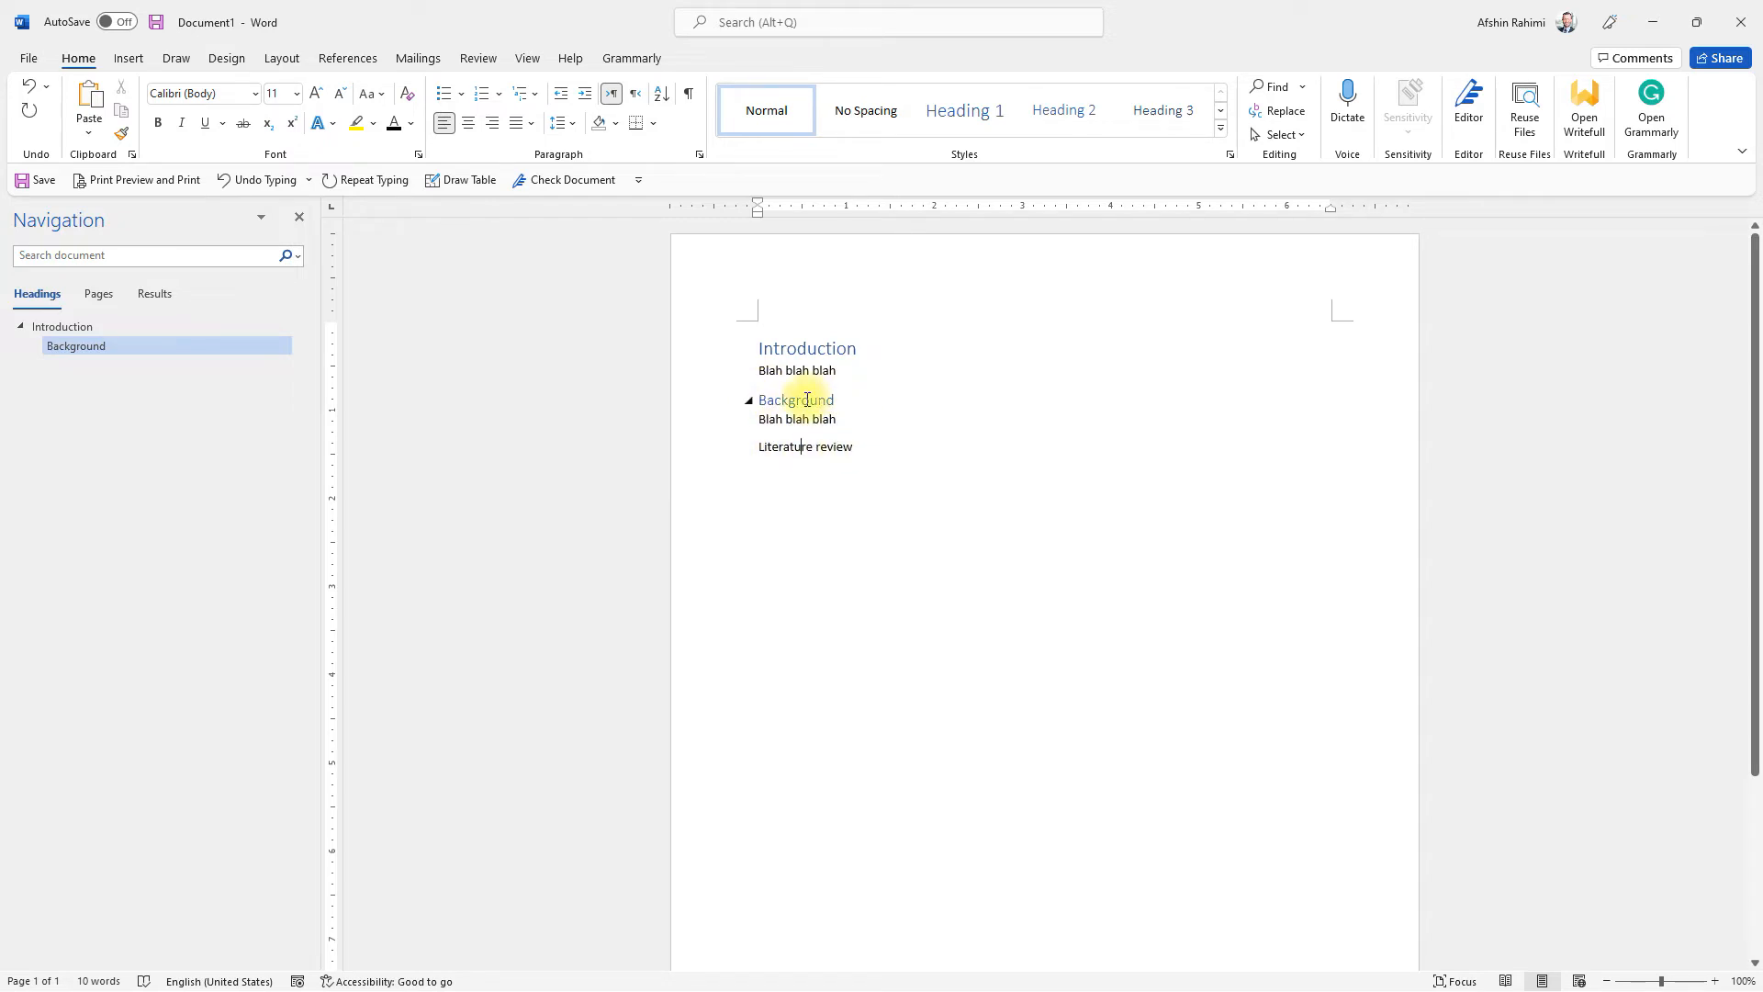
click(1150, 116)
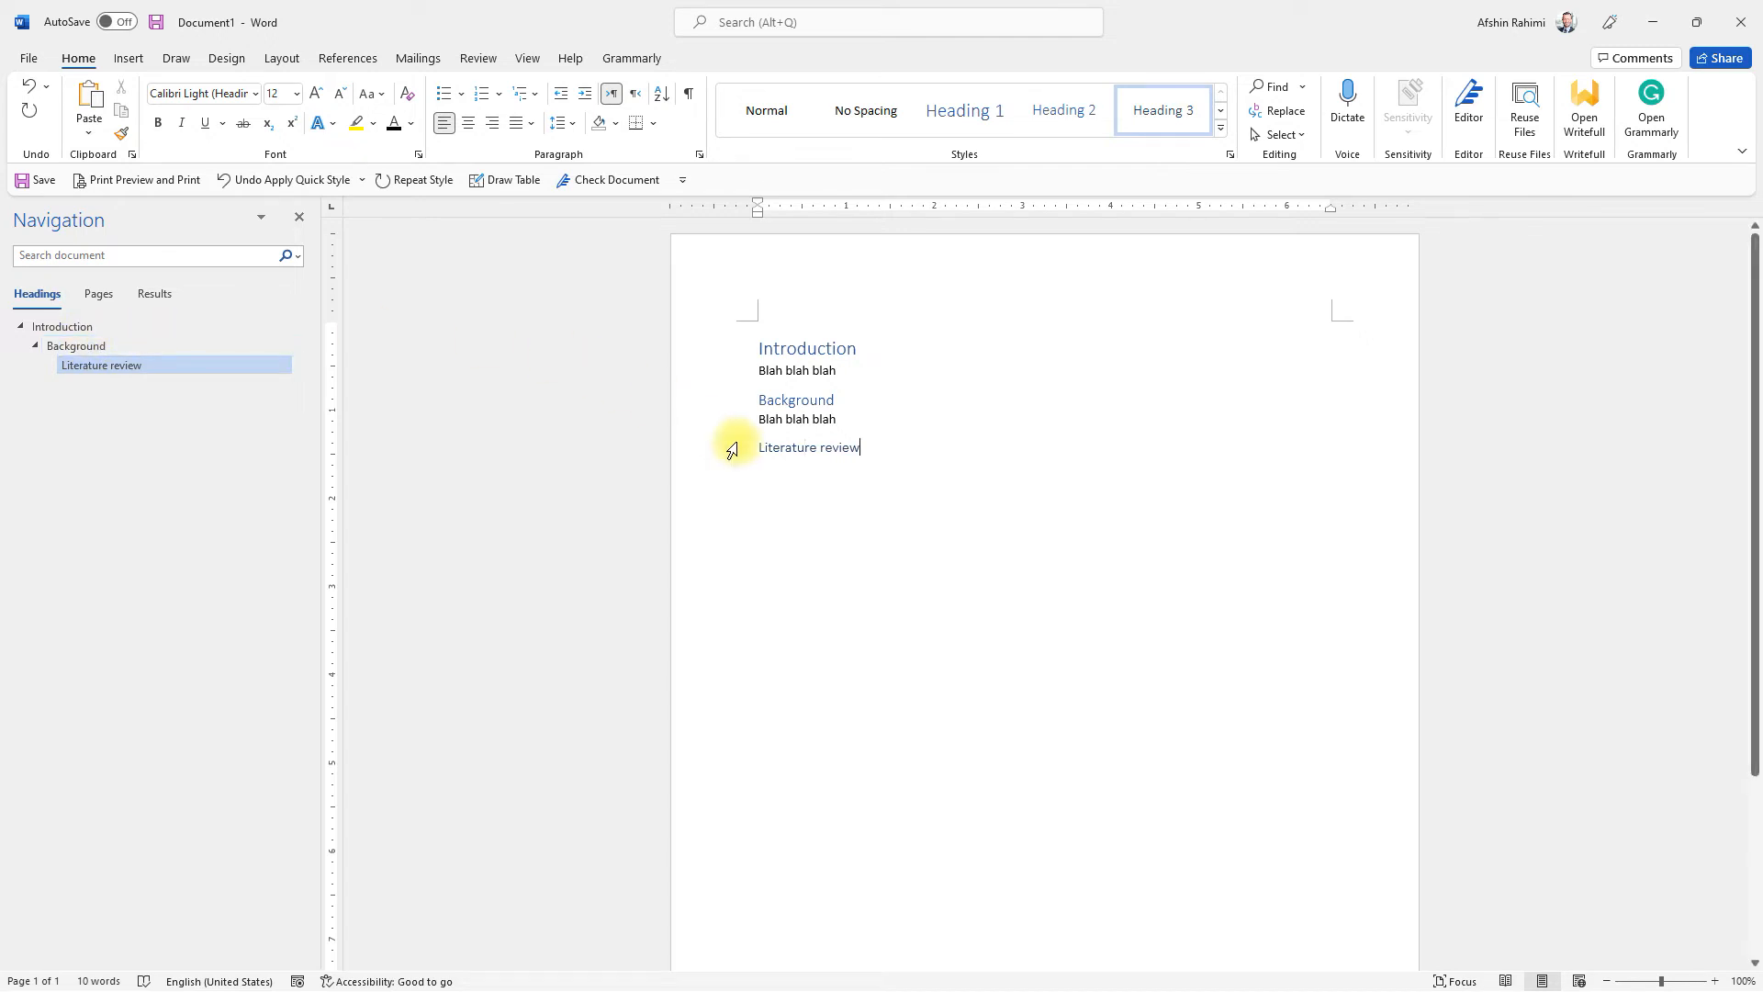
key(Return)
text(Blah blah blah)
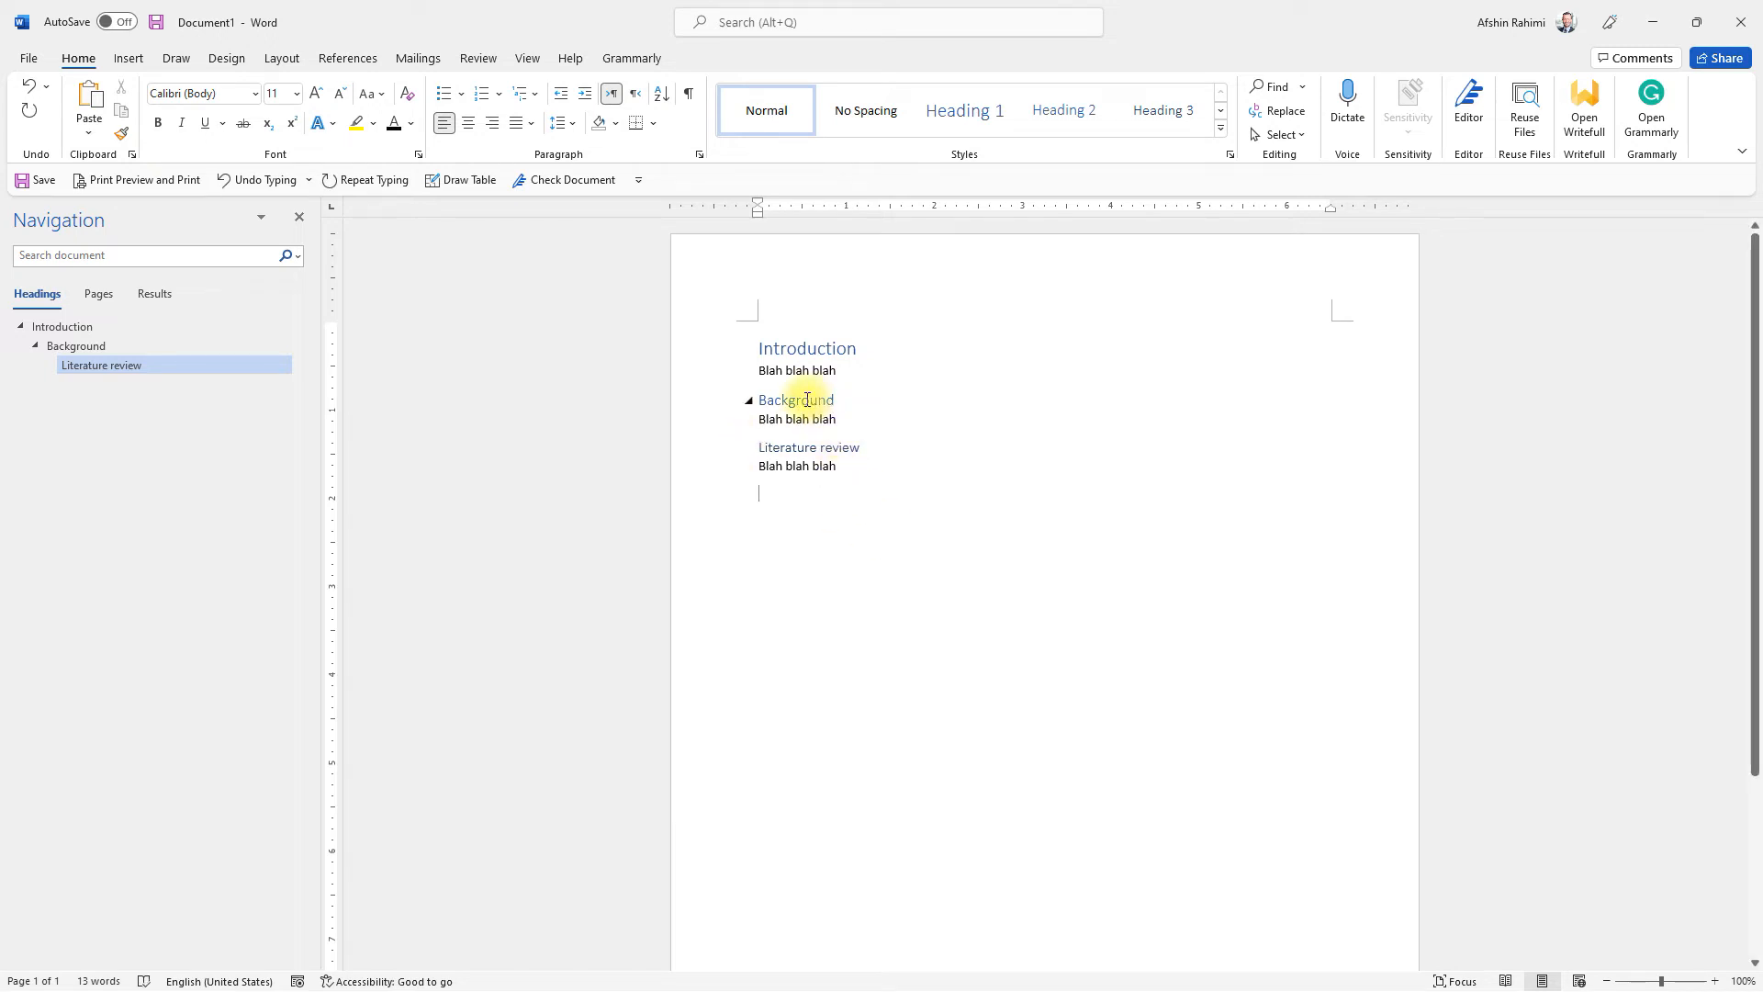
Step: Add a "Reviews" heading in the Heading 2 style at the end and go to it through the document outline
text(Reviews)
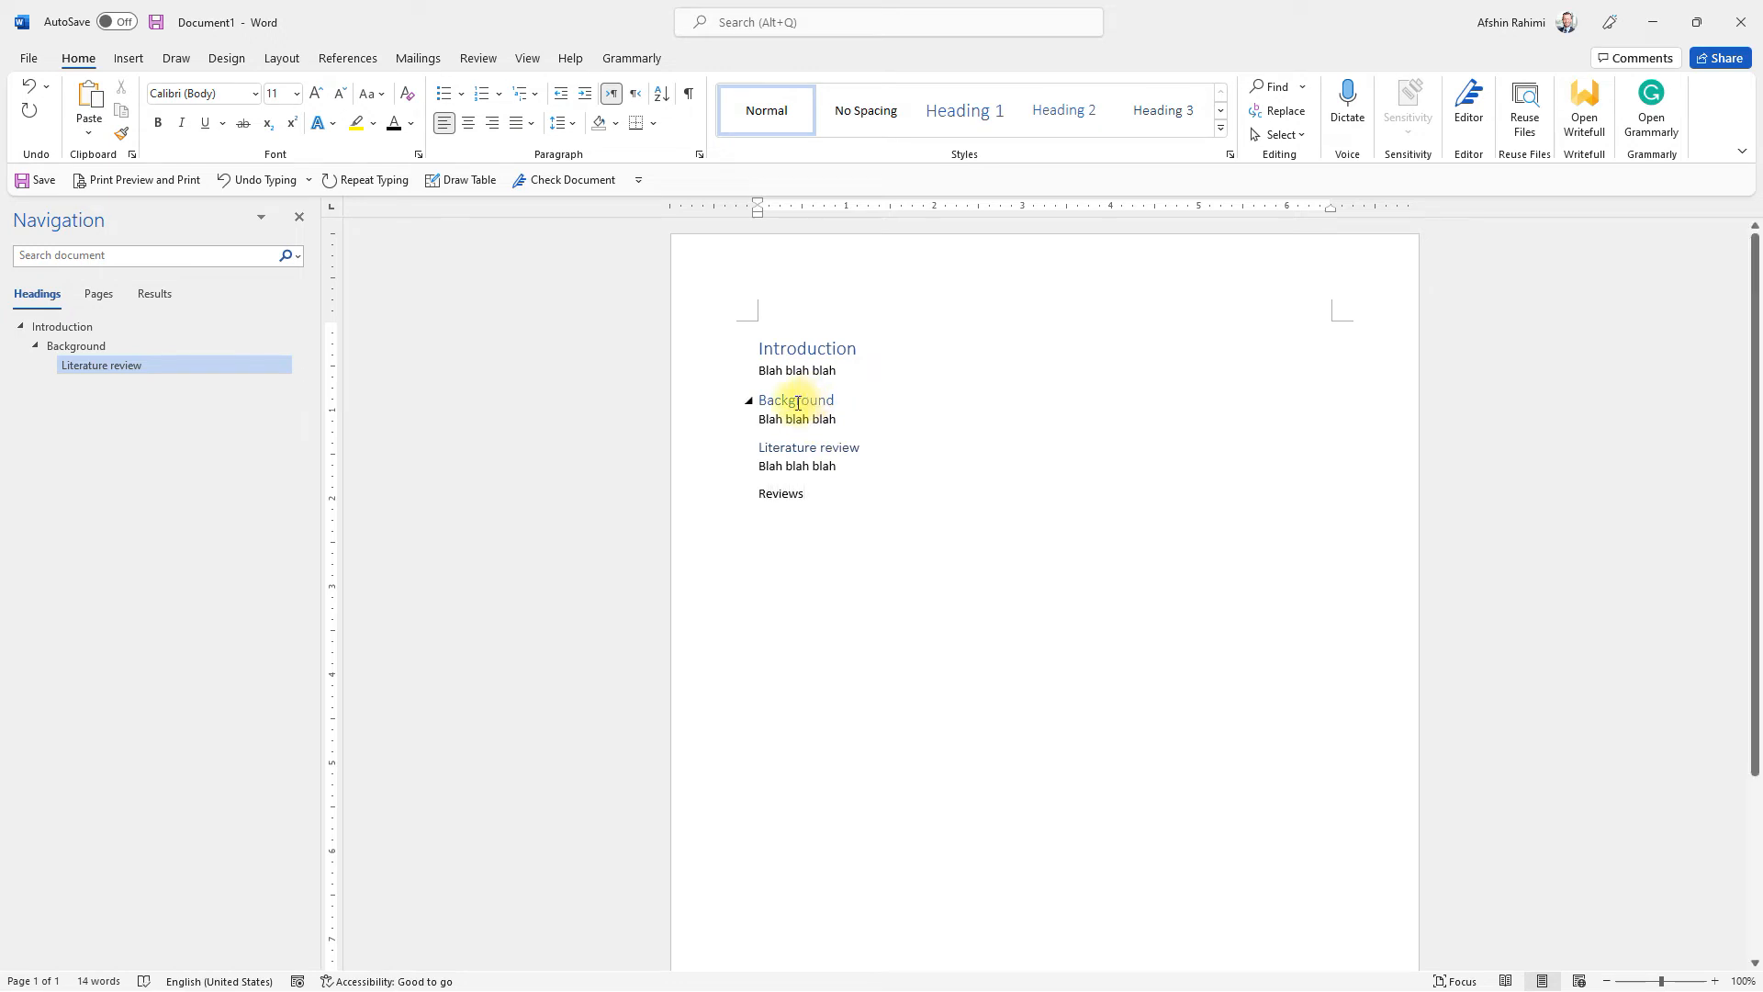
click(1064, 110)
click(65, 385)
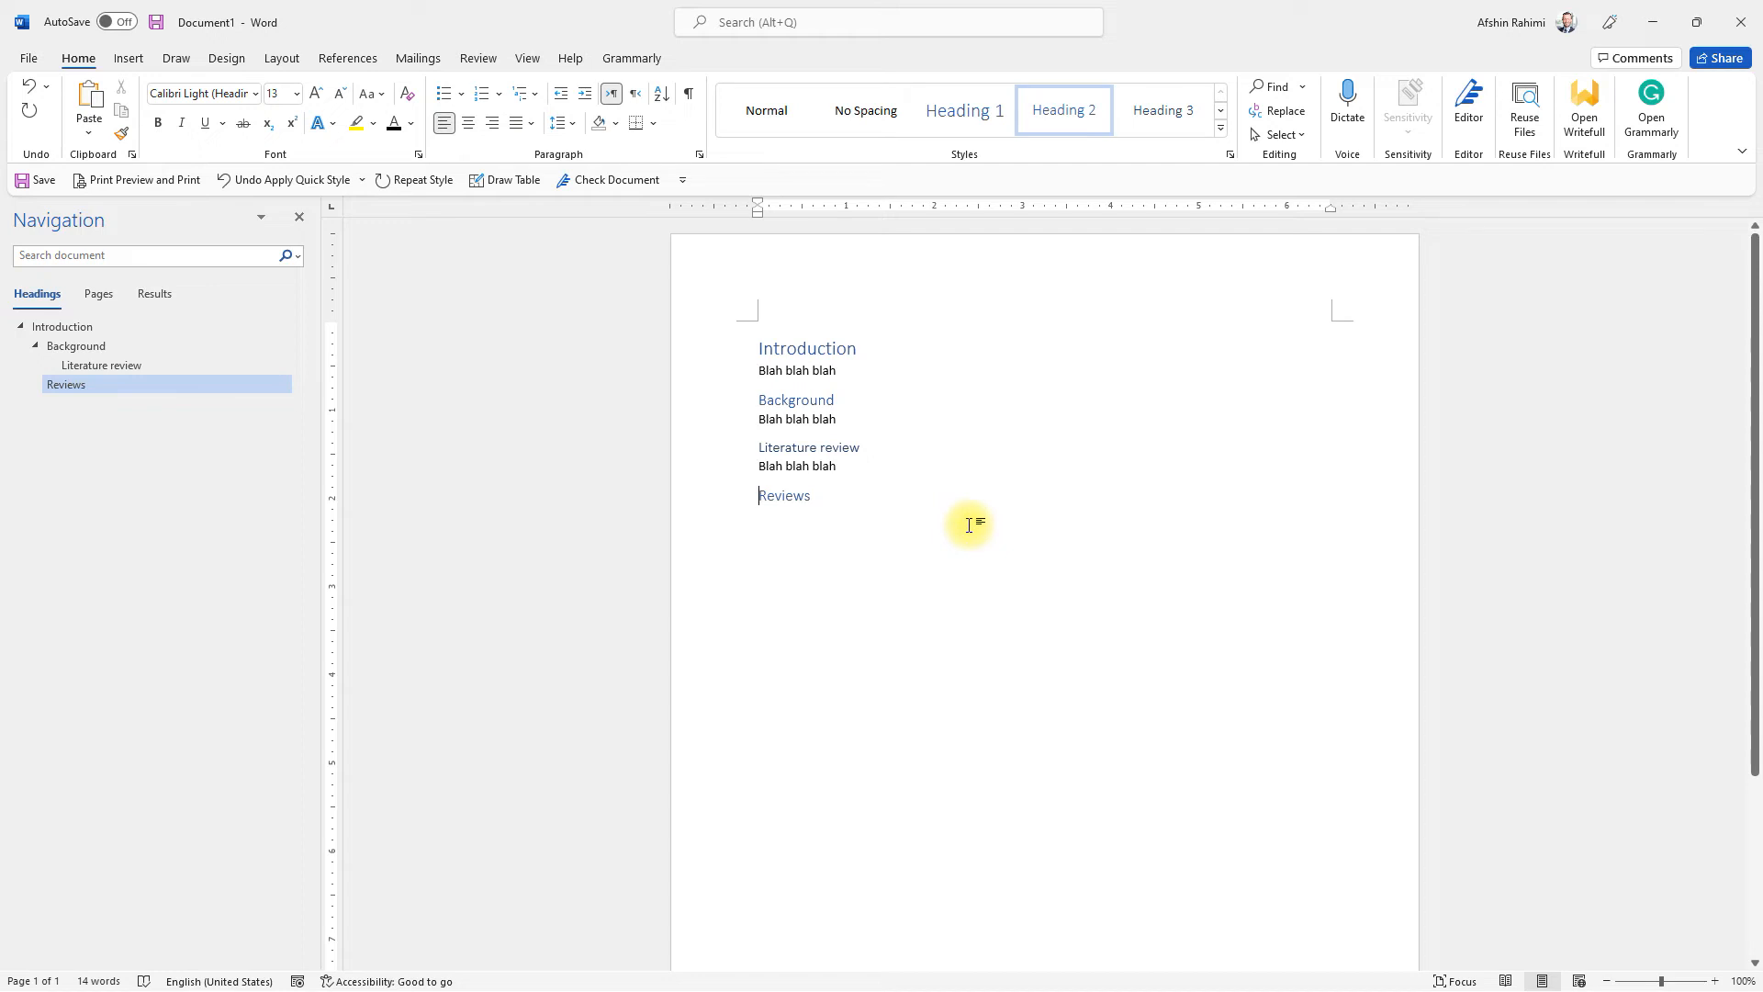
Step: Insert an Automatic Table 1 table of contents on a new empty line above the Introduction heading
key(Up)
key(Up)
key(Up)
key(Up)
key(Up)
key(Up)
key(Return)
key(Up)
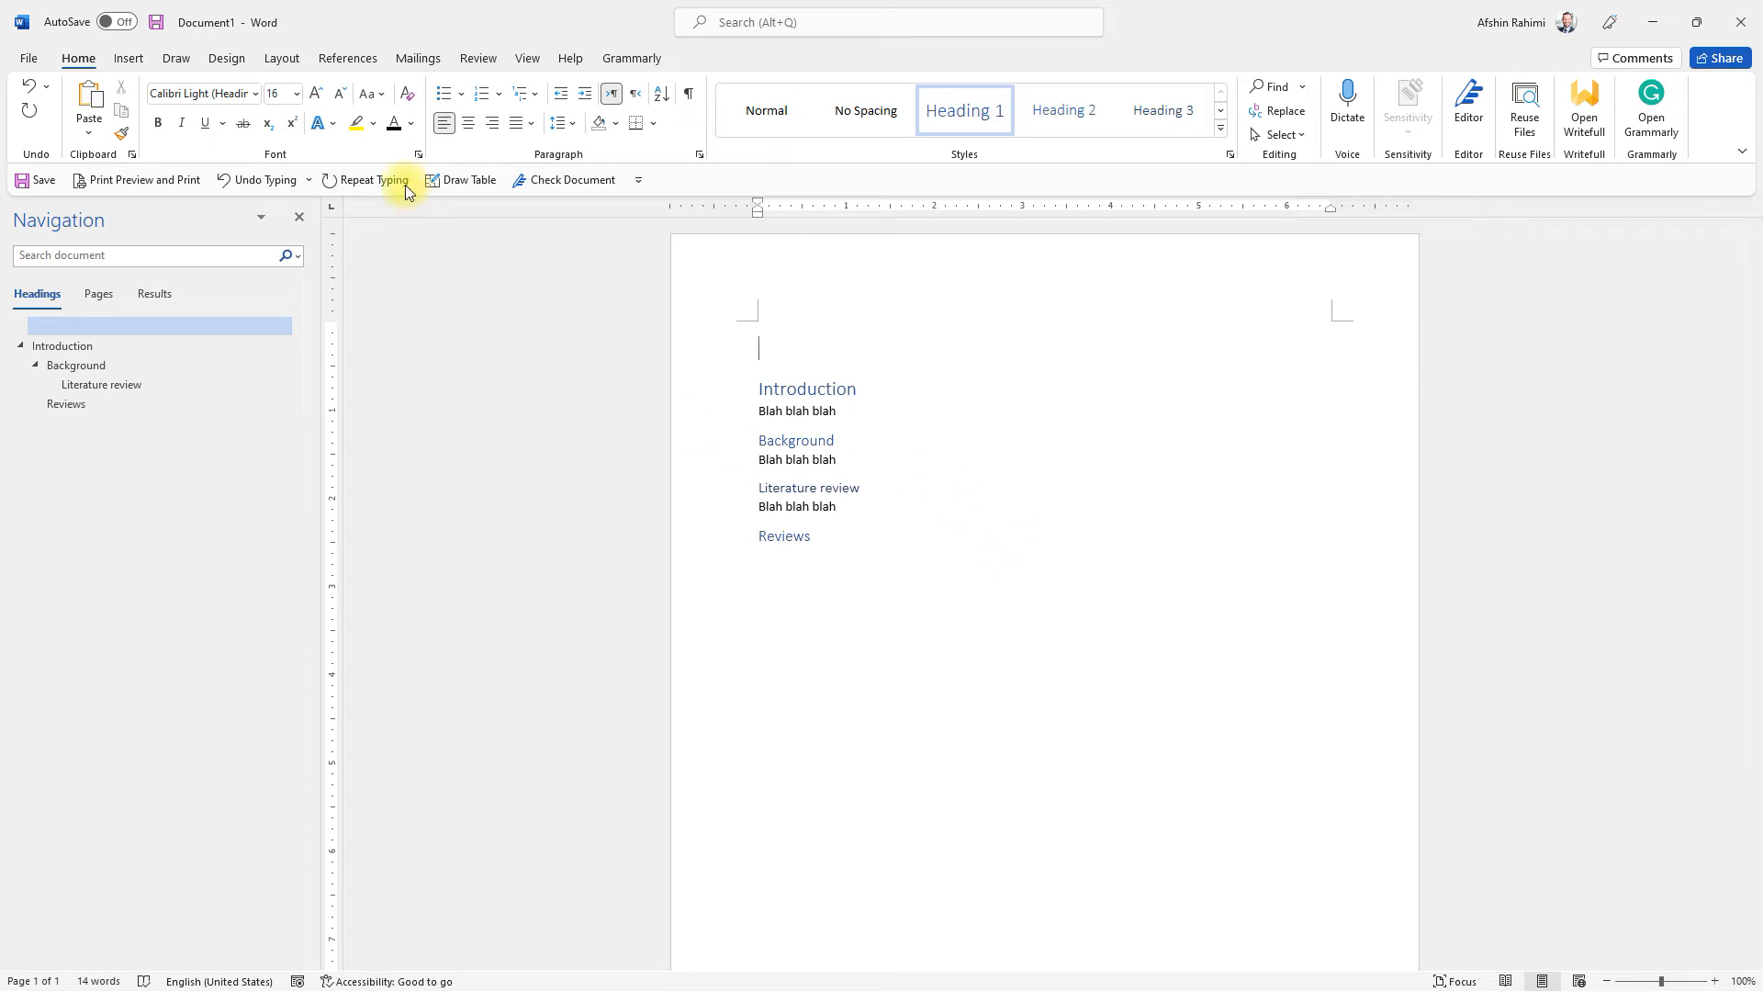
click(339, 62)
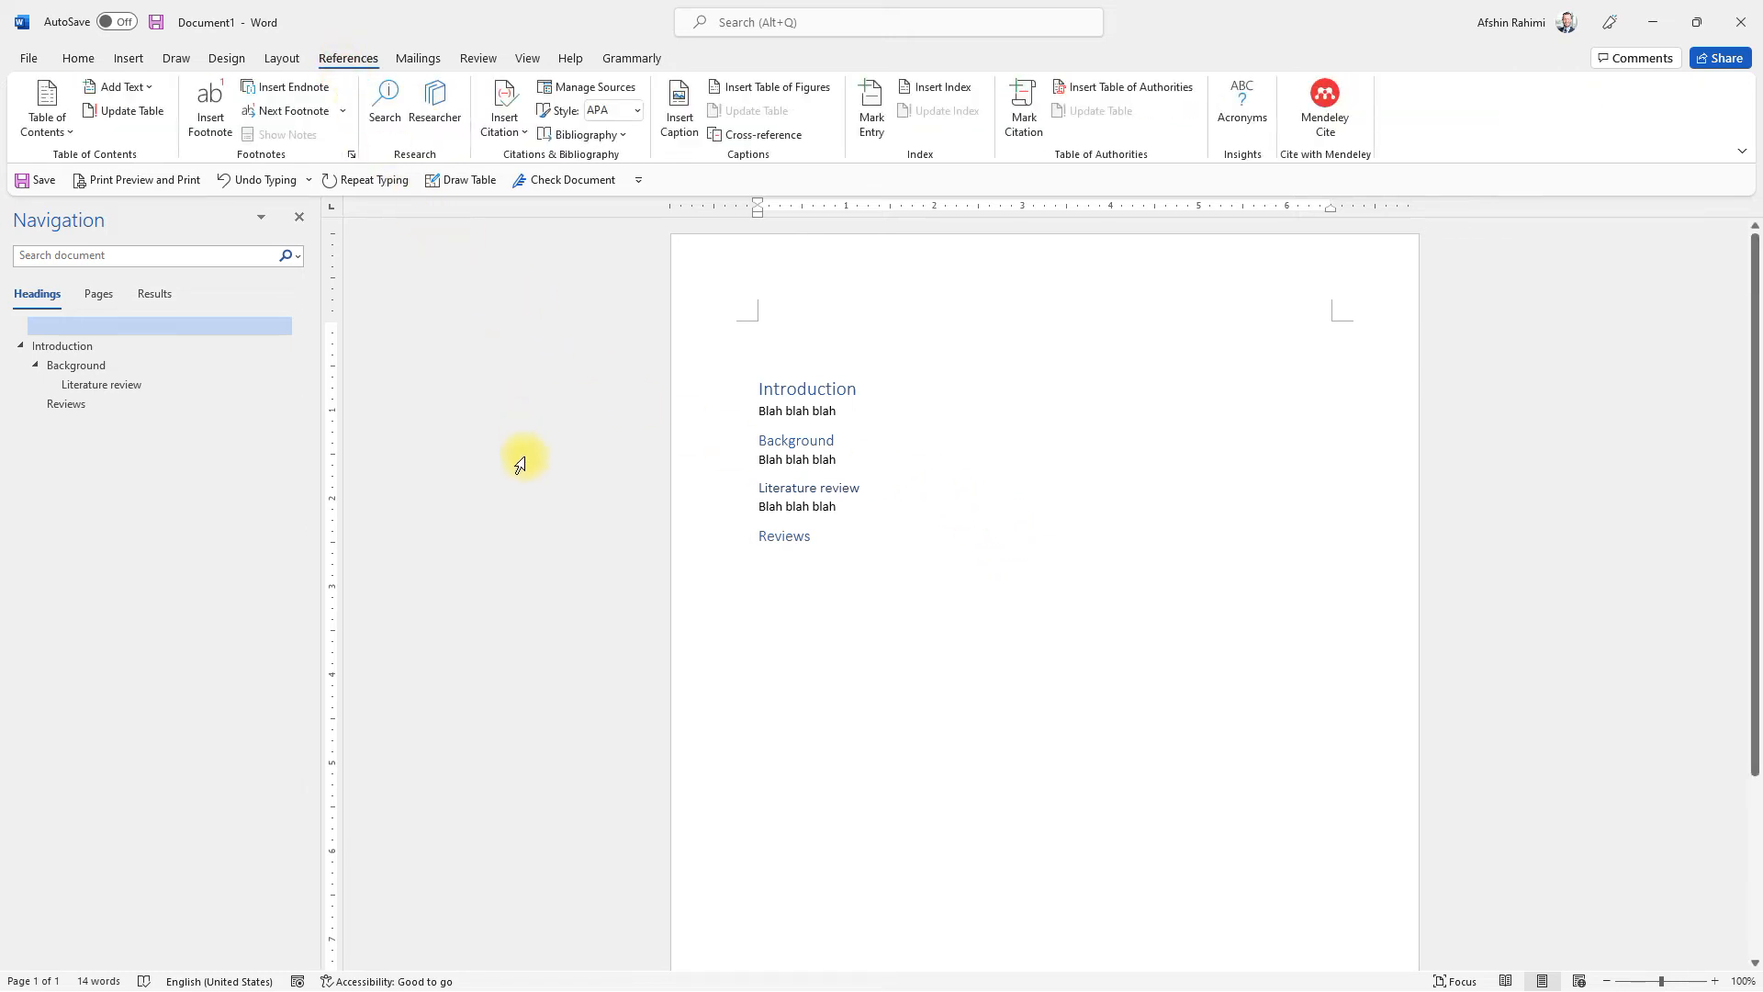
click(51, 127)
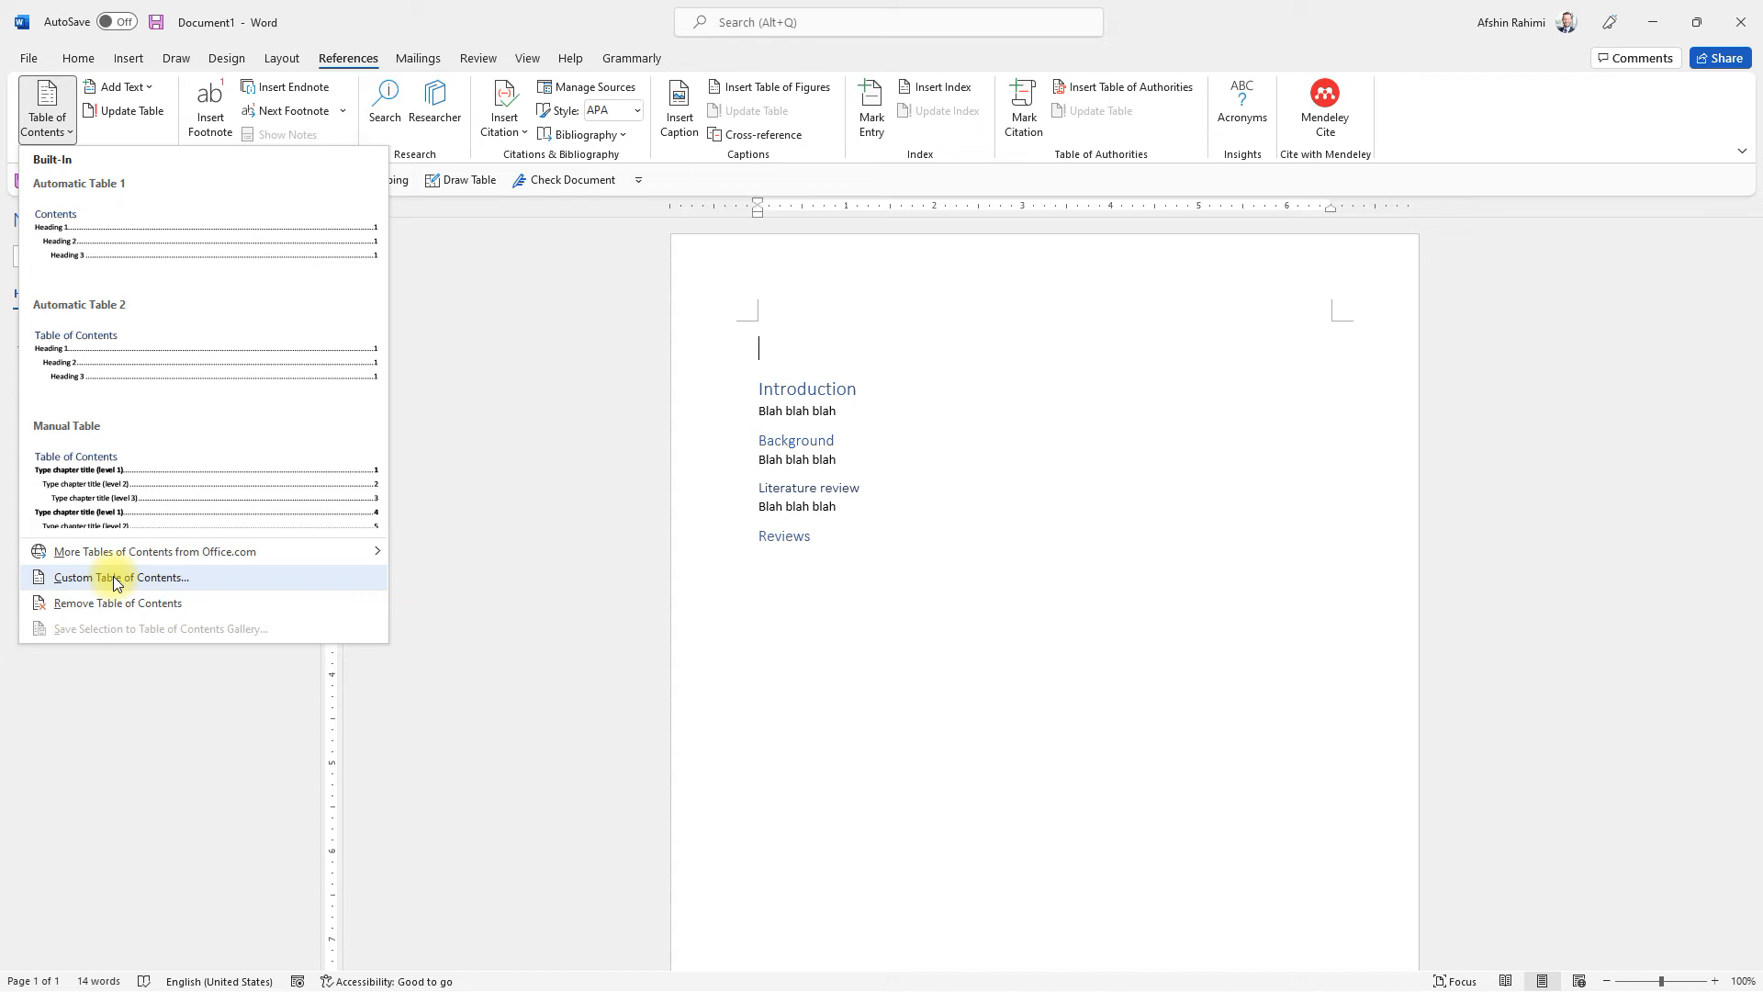
click(138, 237)
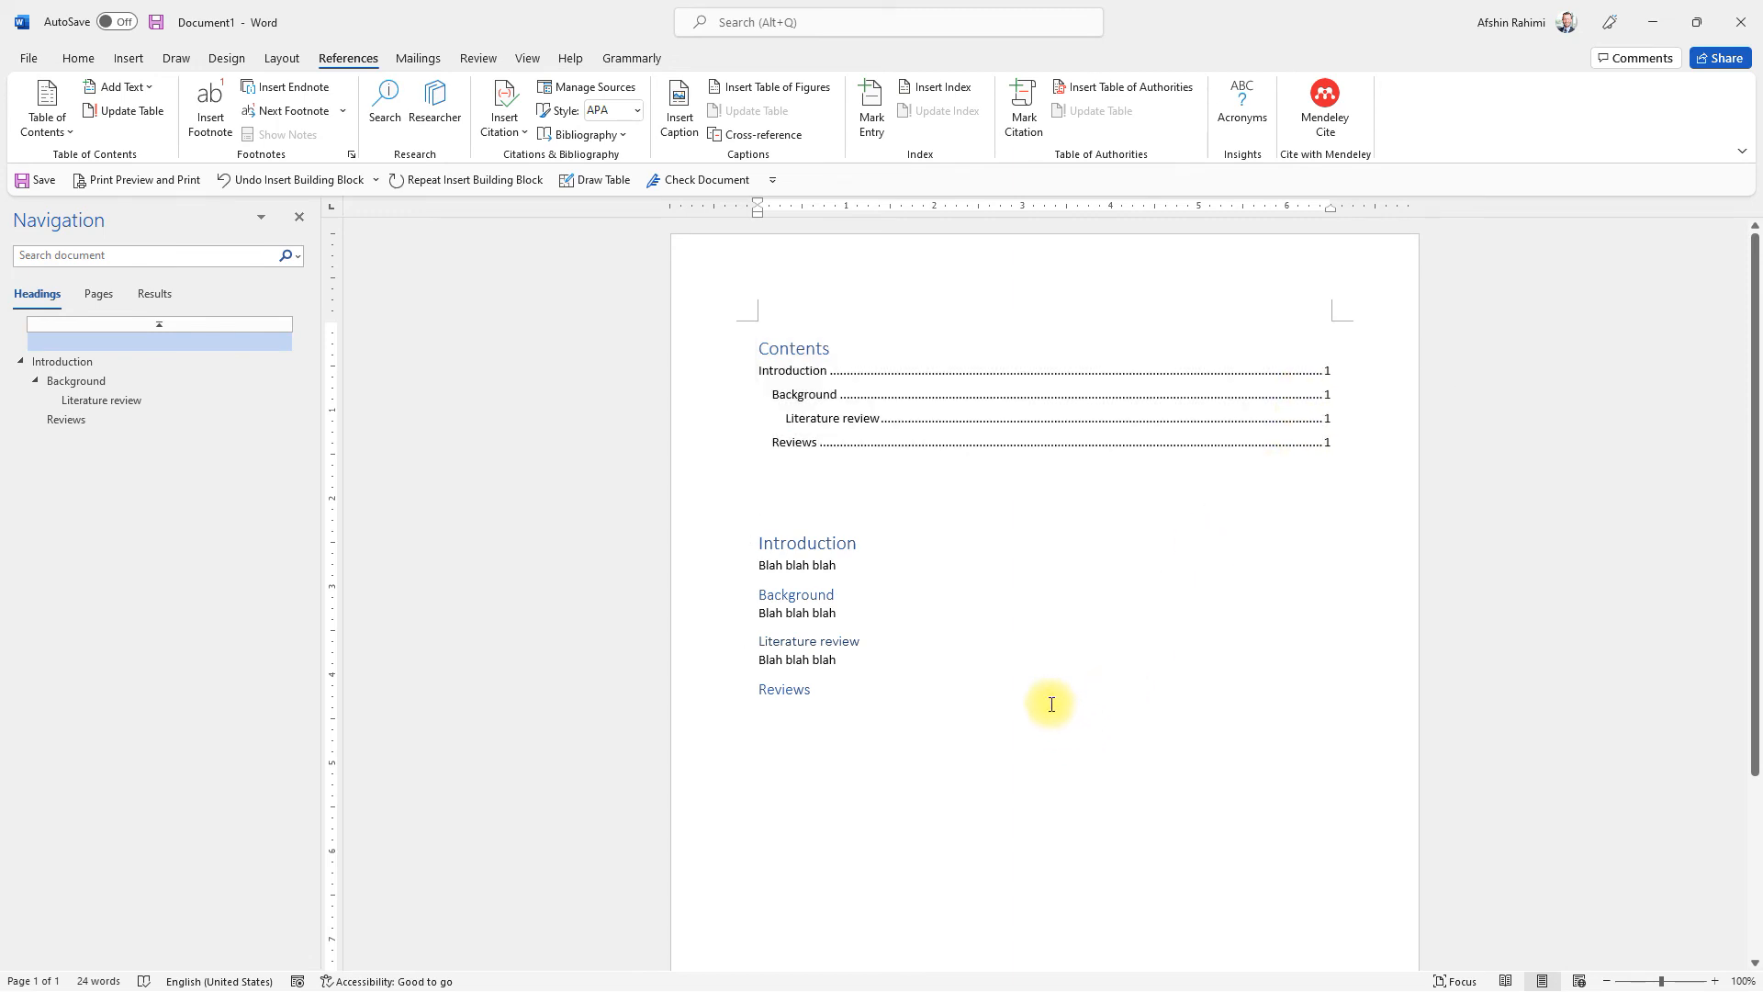
Step: Move the Literature review section and the Reviews heading onto a new page after a page break
scroll(895, 573, down, 3)
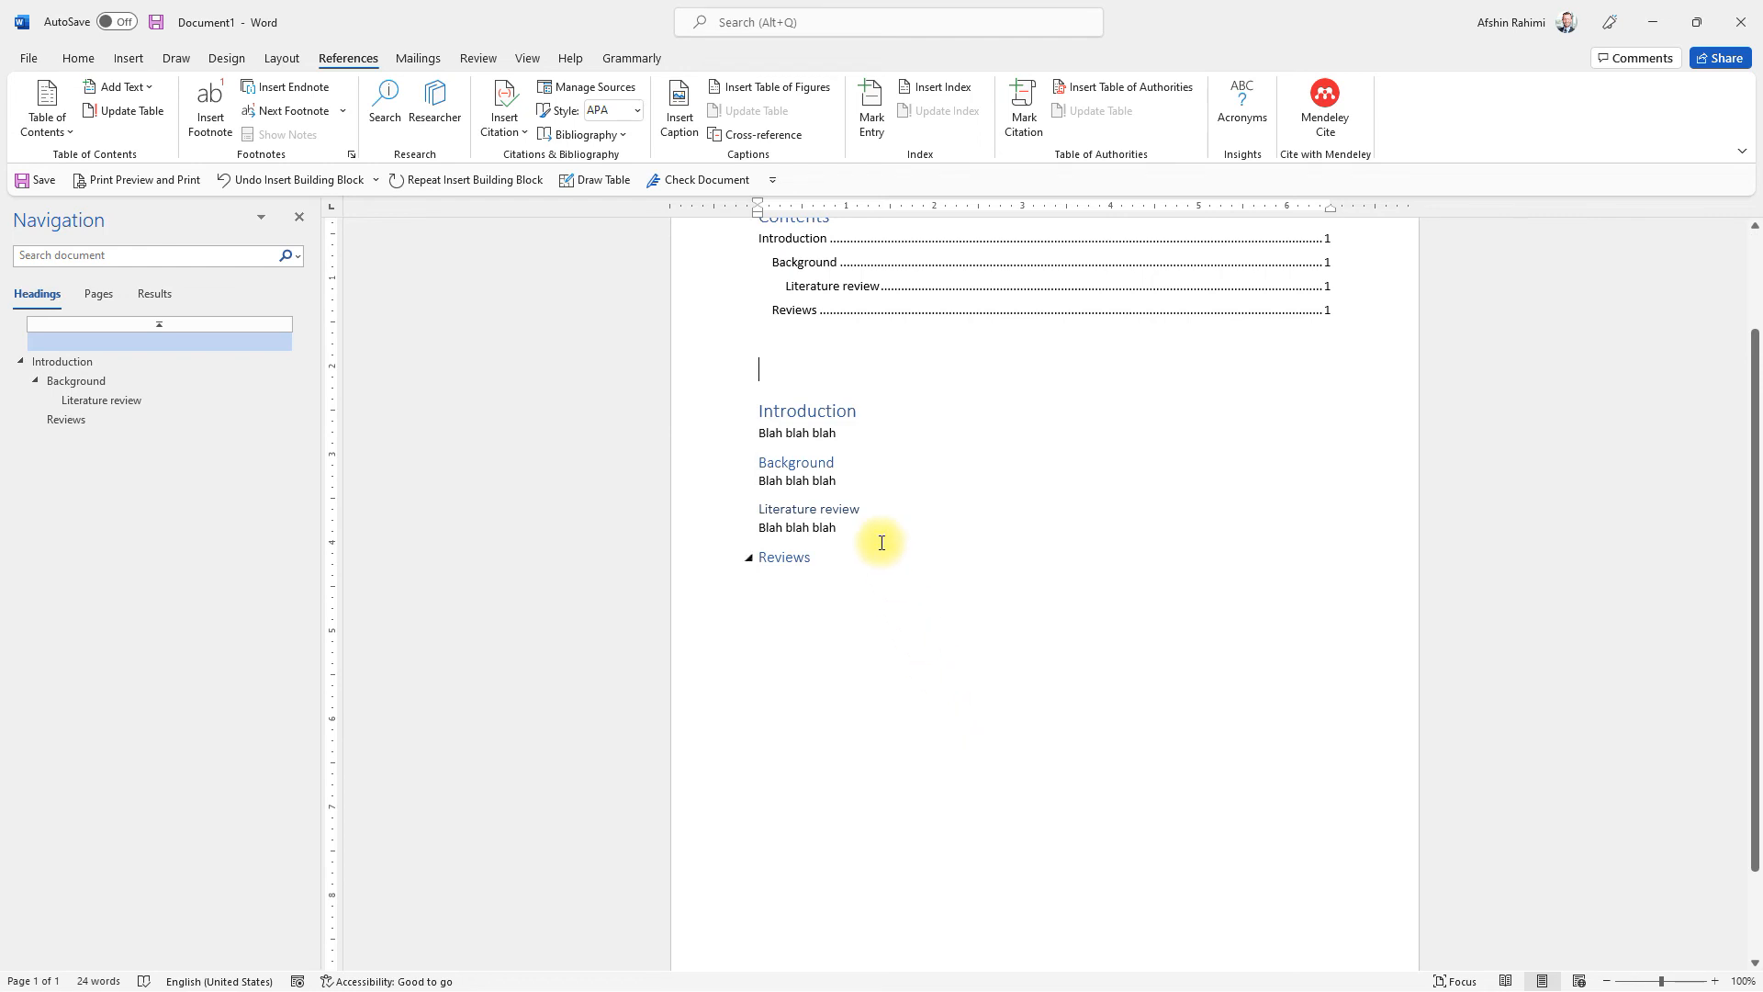
drag(850, 553, 761, 512)
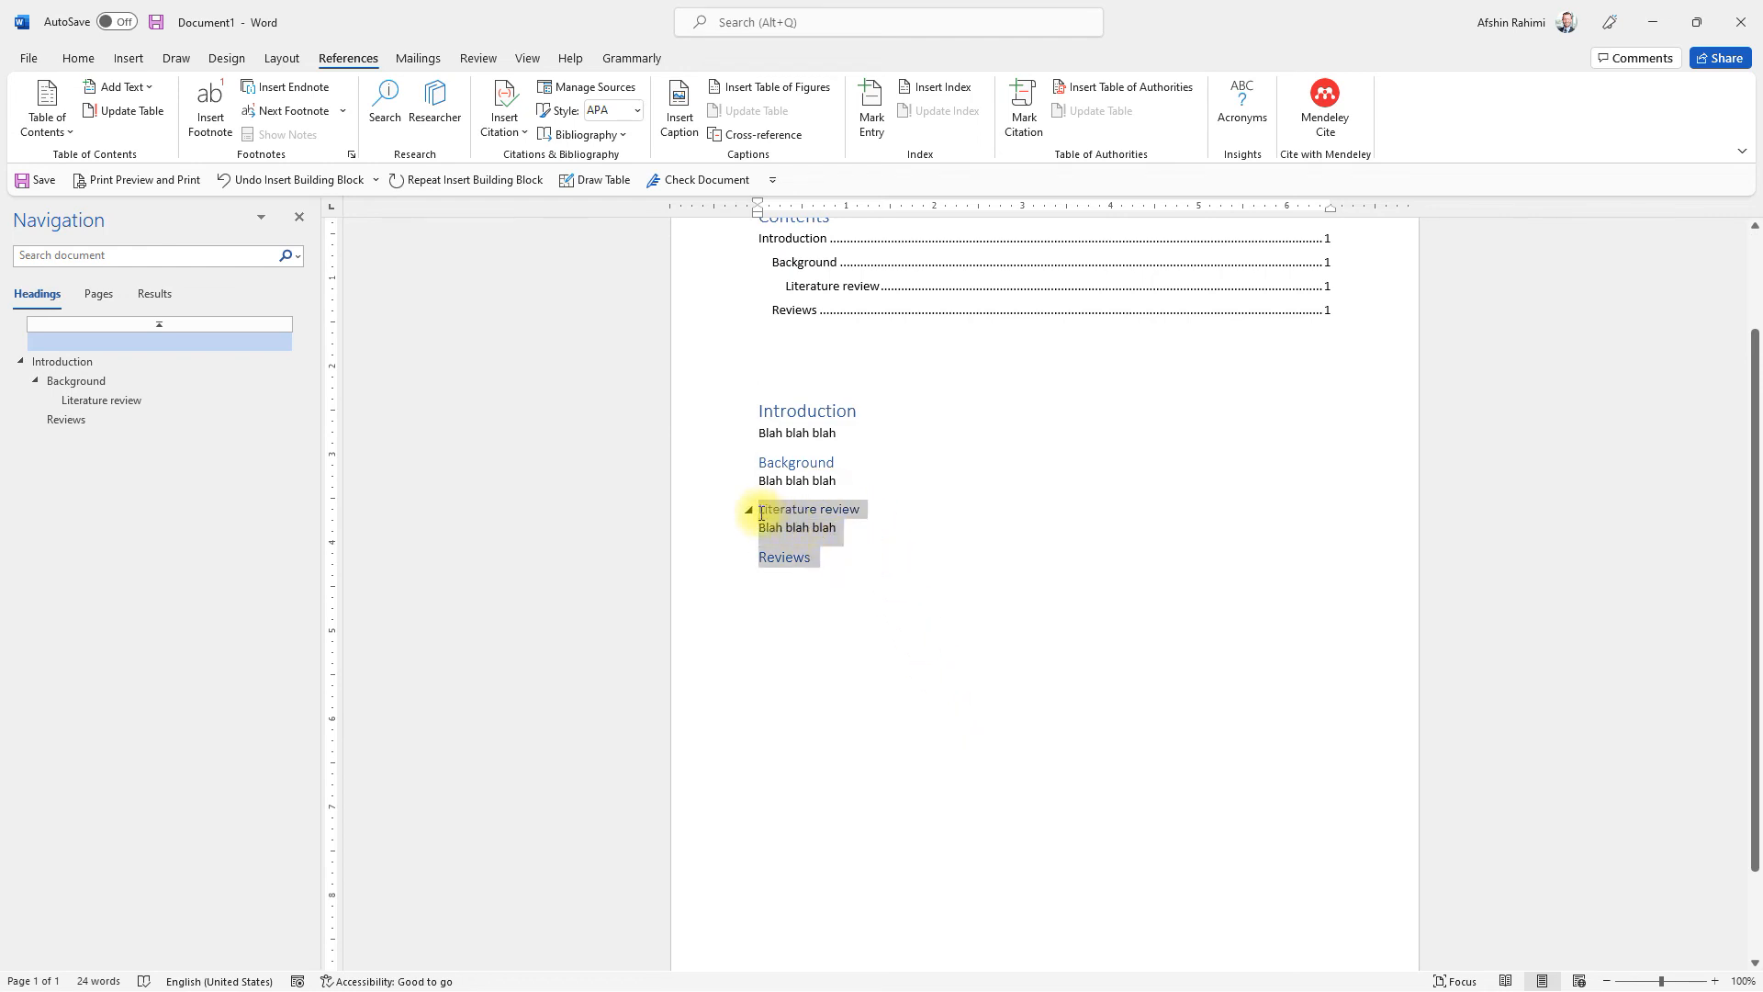
key(ctrl+x)
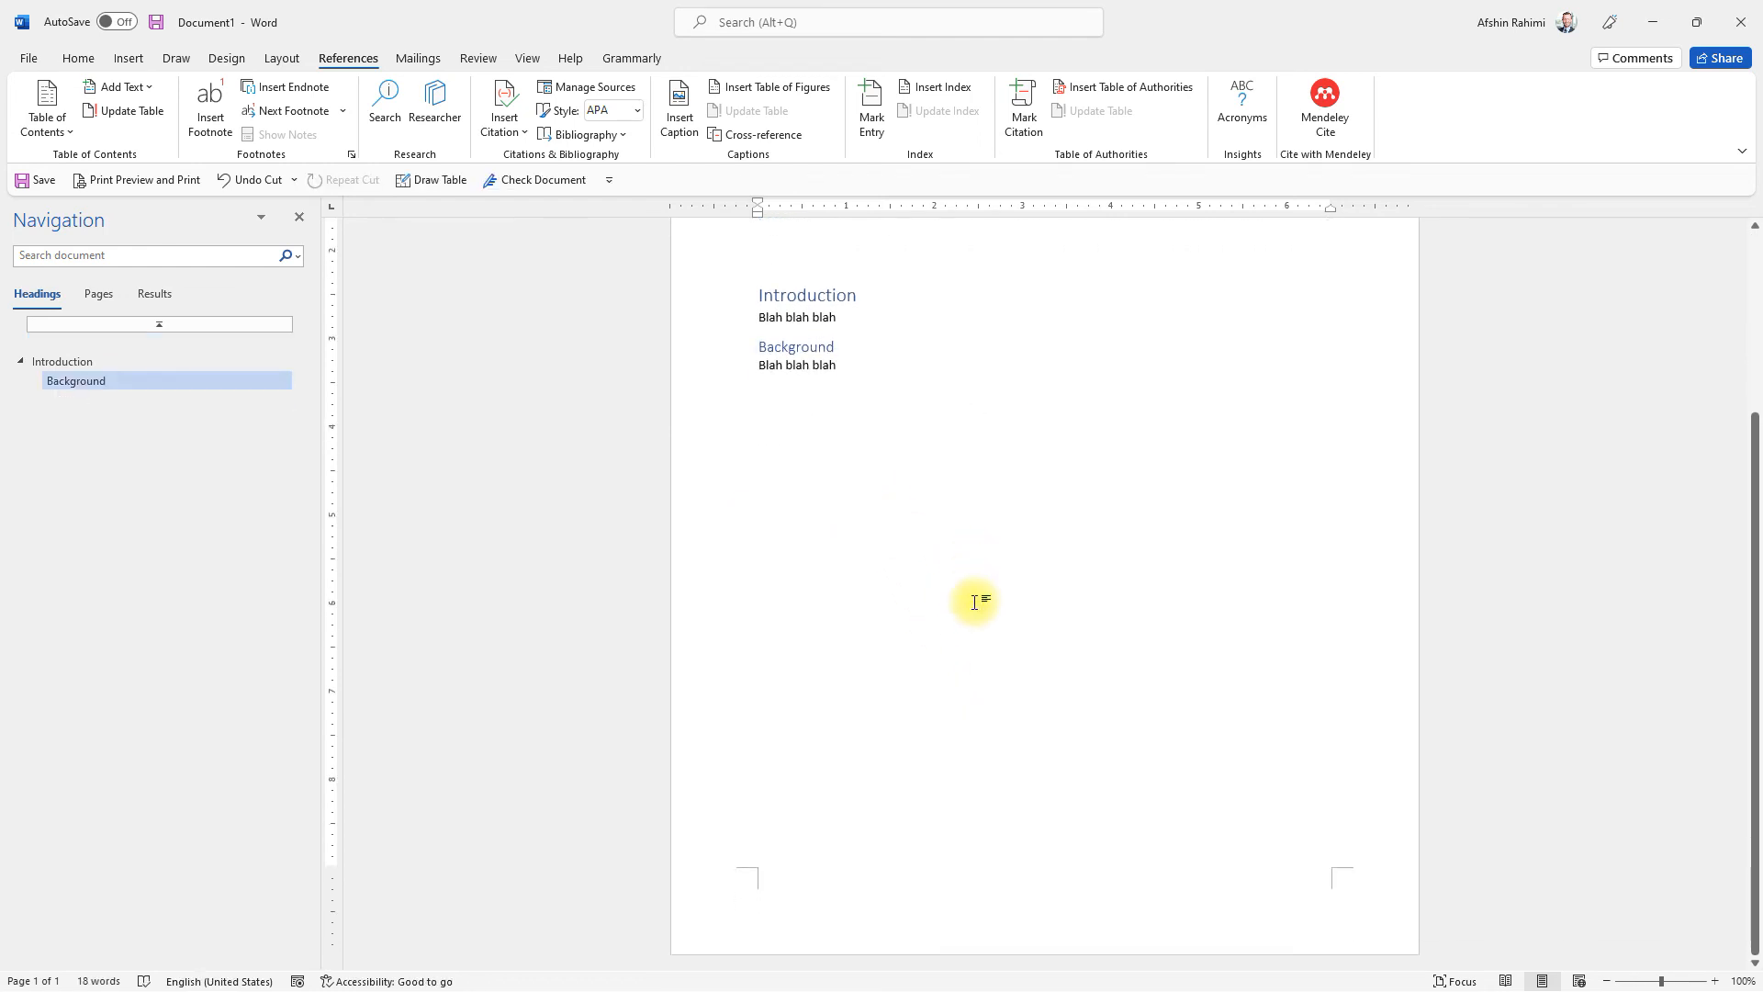
key(Return)
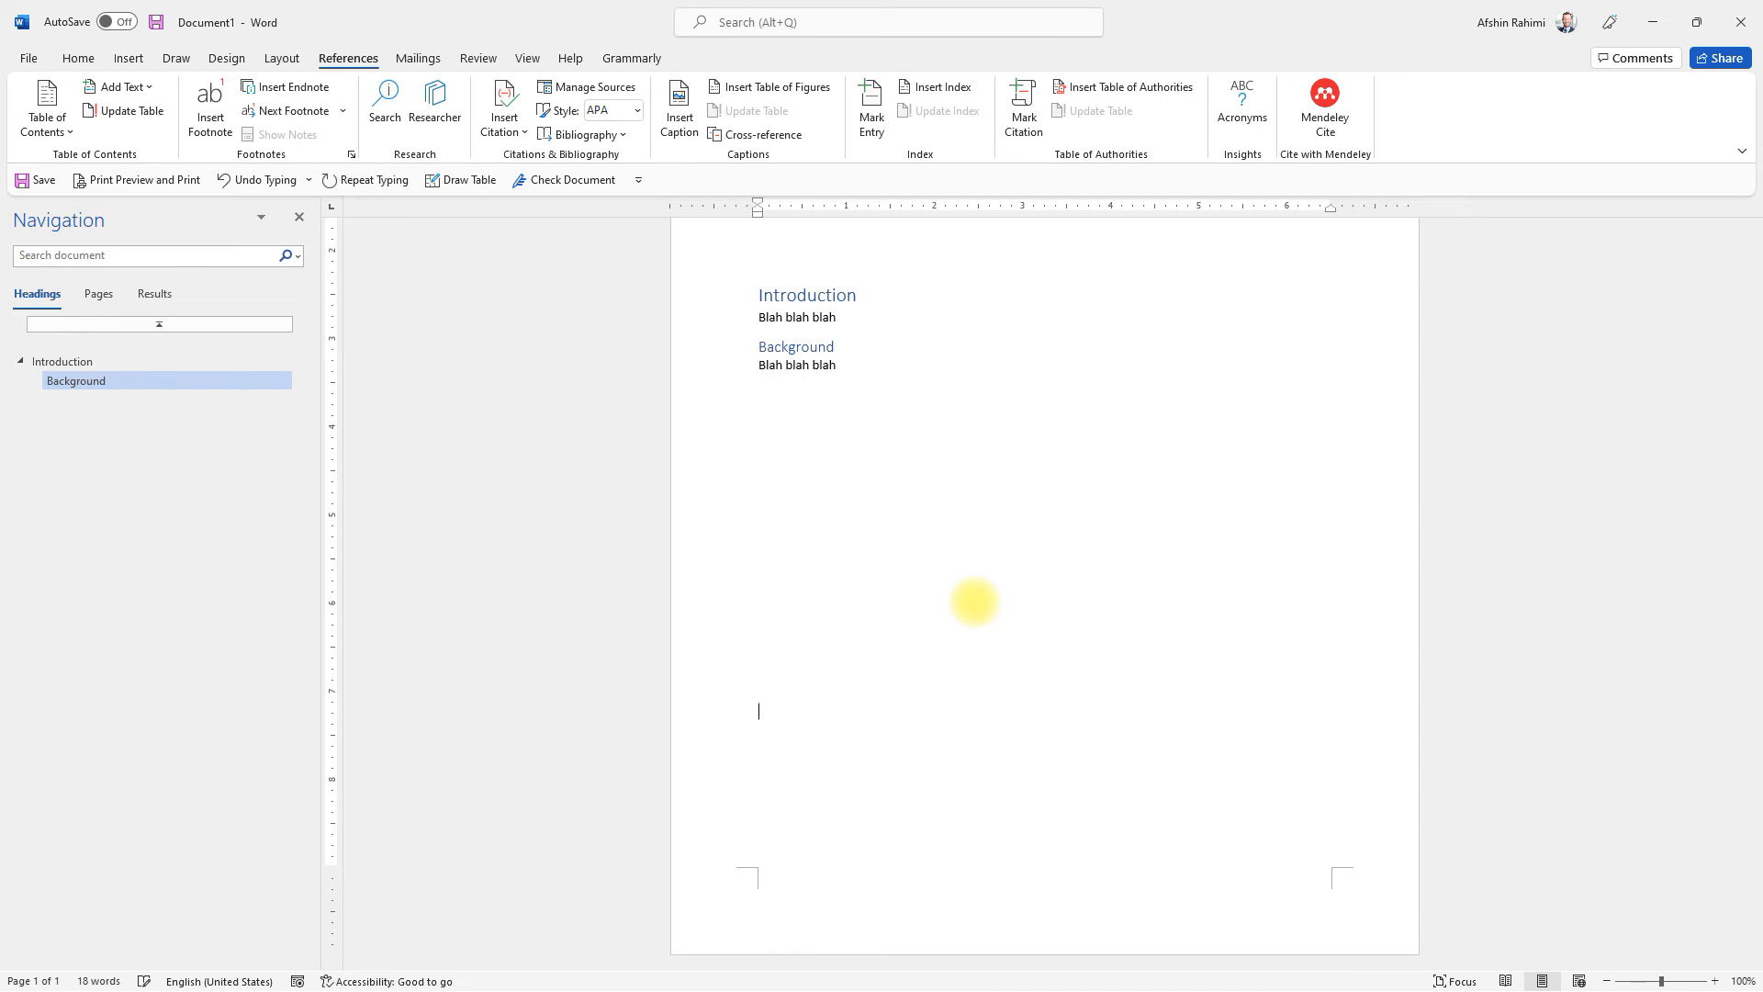
key(ctrl+Return)
key(ctrl+v)
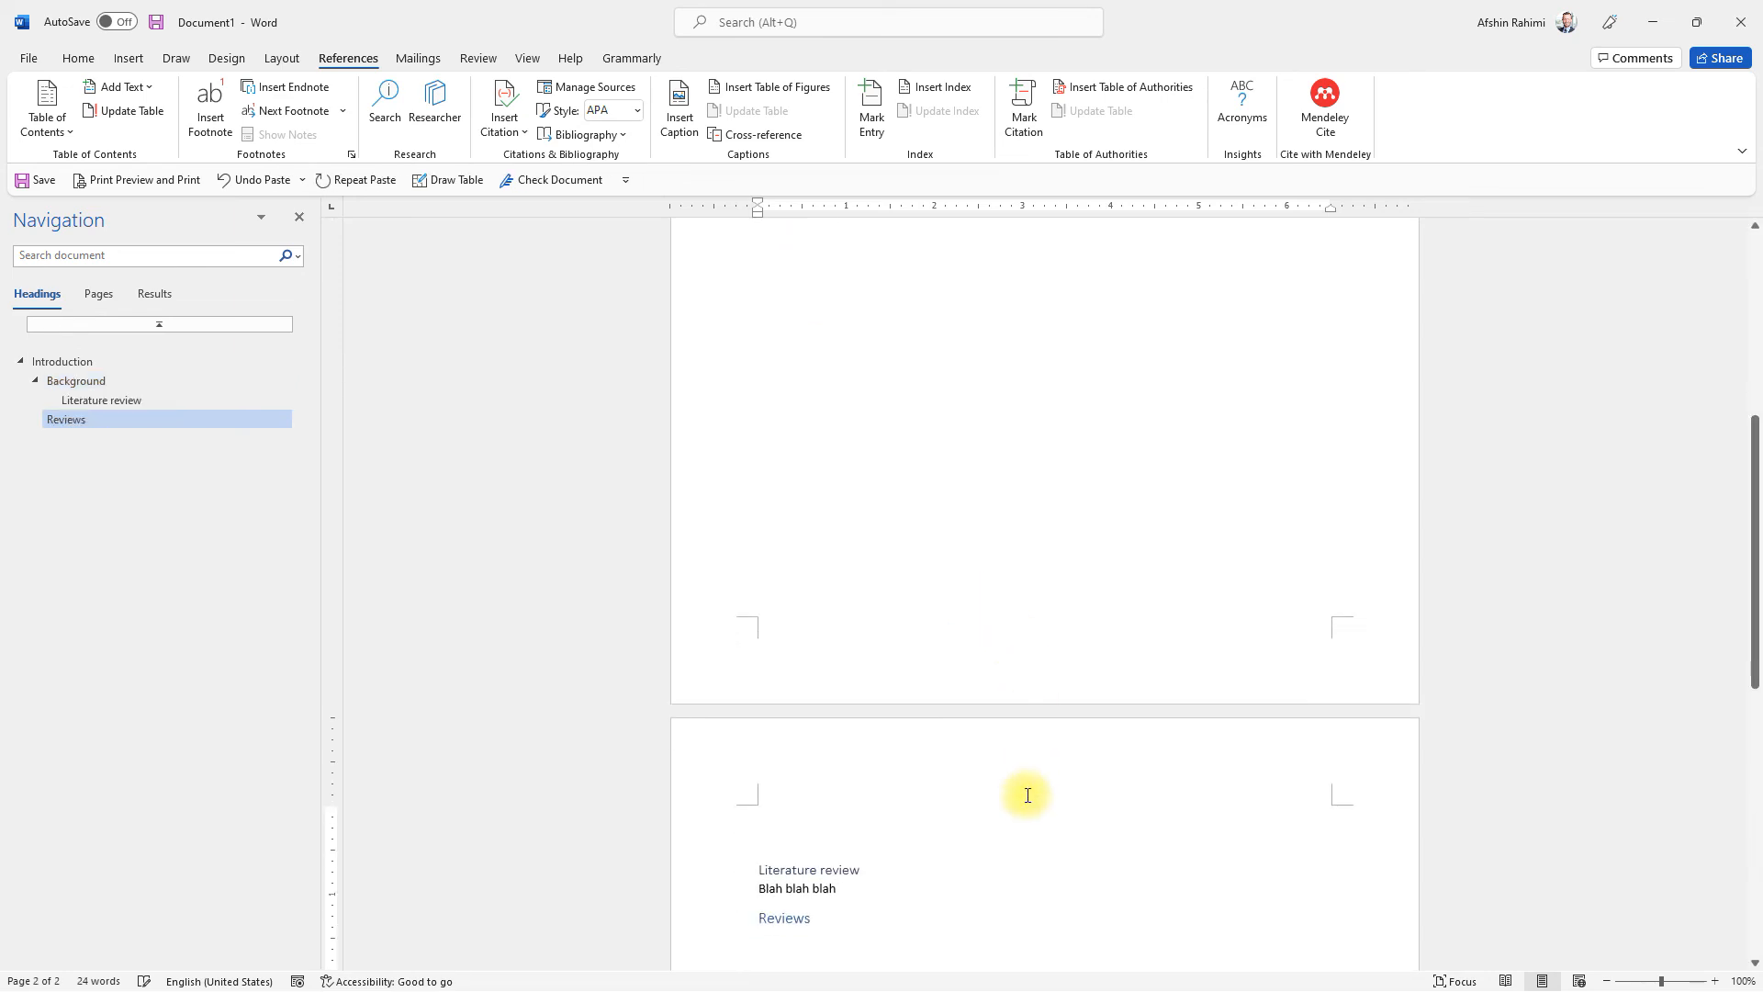
Step: Refresh the page numbers in the table of contents by opening the print preview, and return to the document
scroll(960, 763, up, 10)
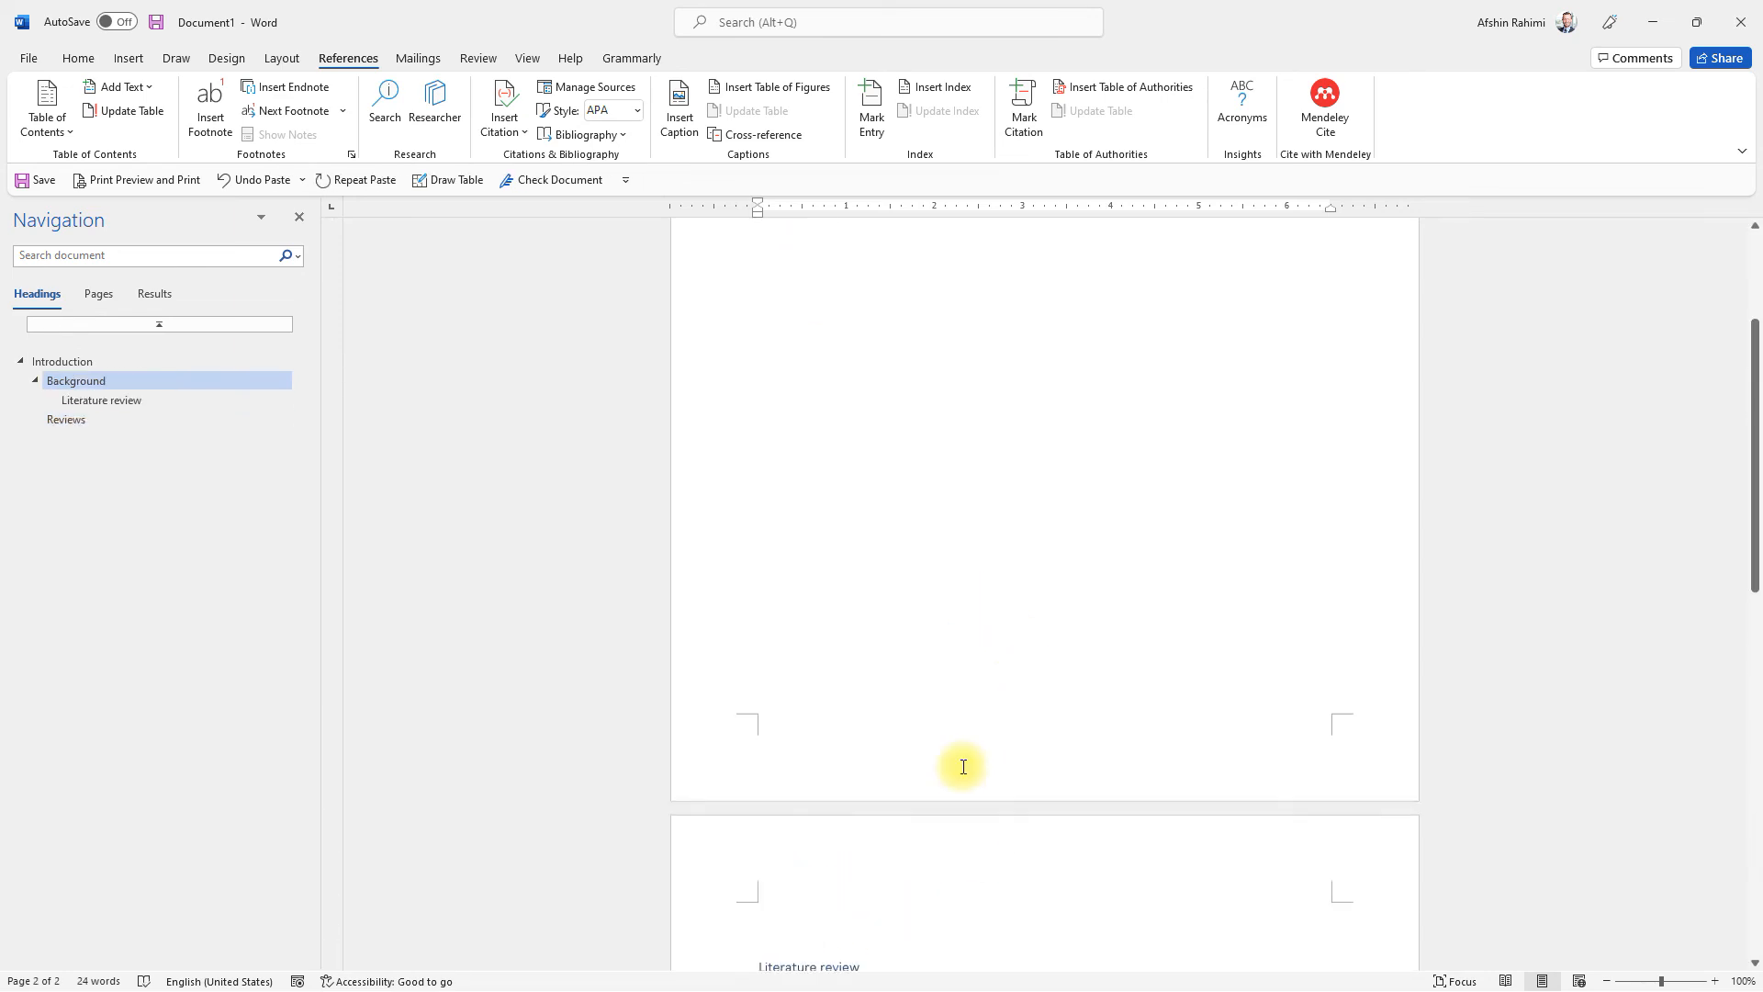
click(1044, 410)
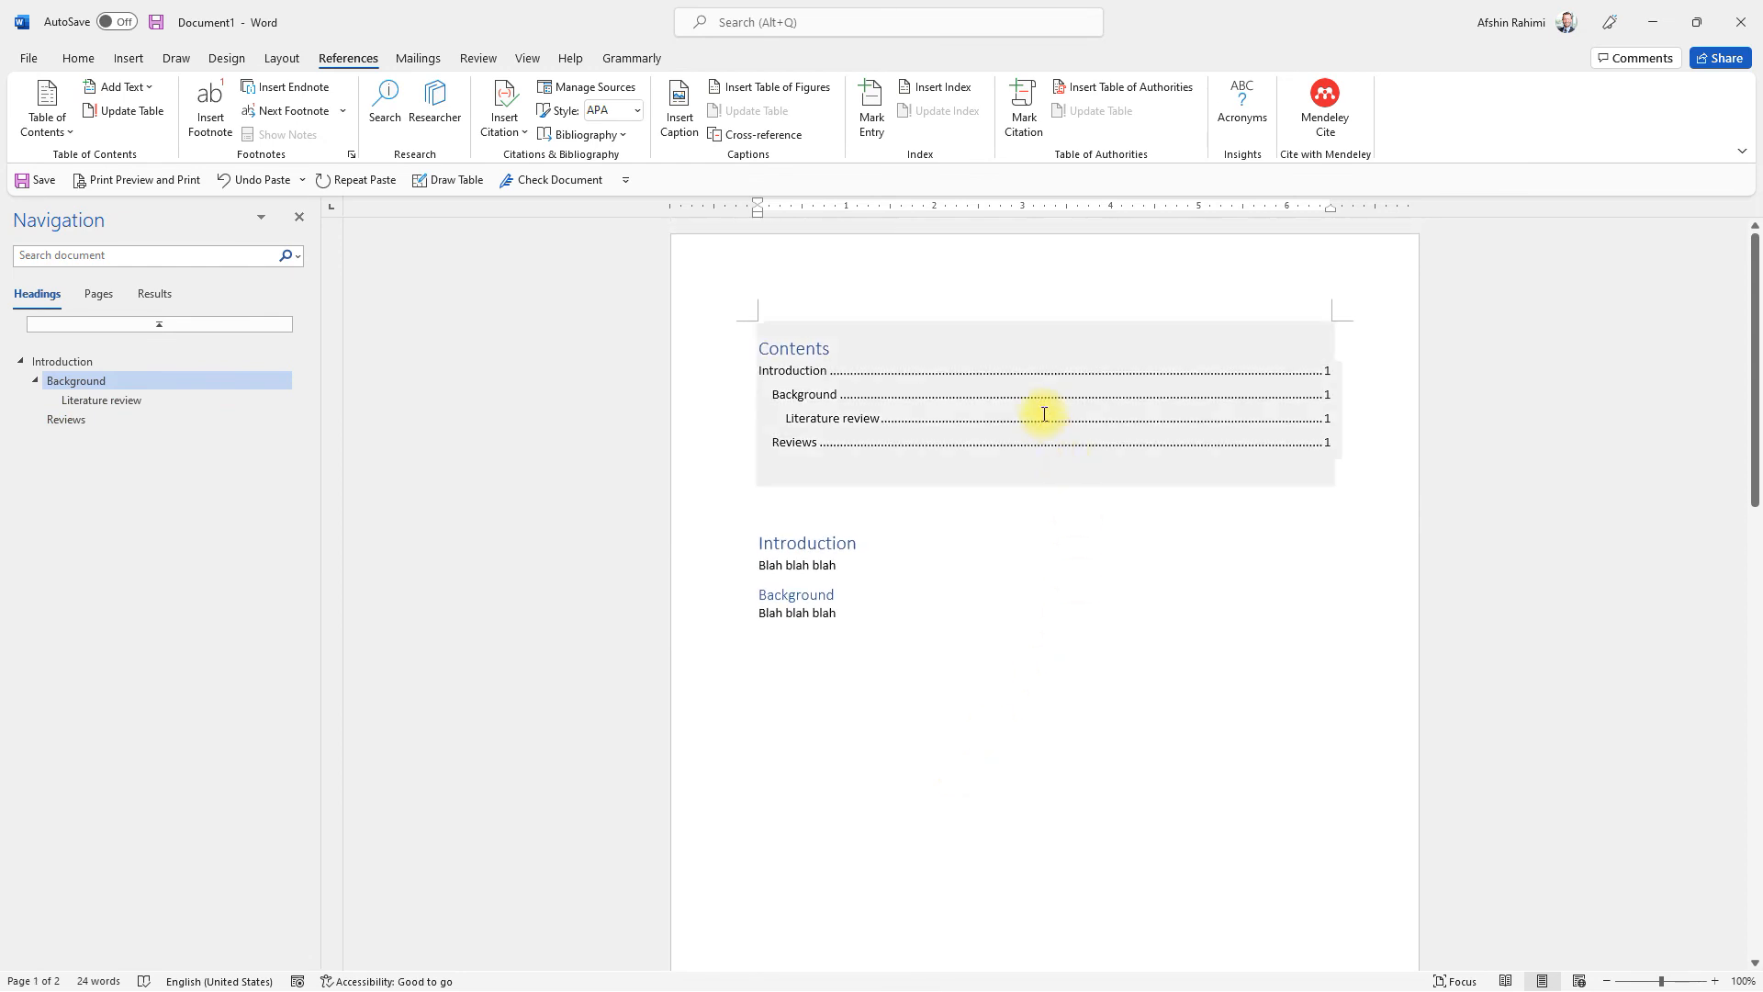
click(1120, 413)
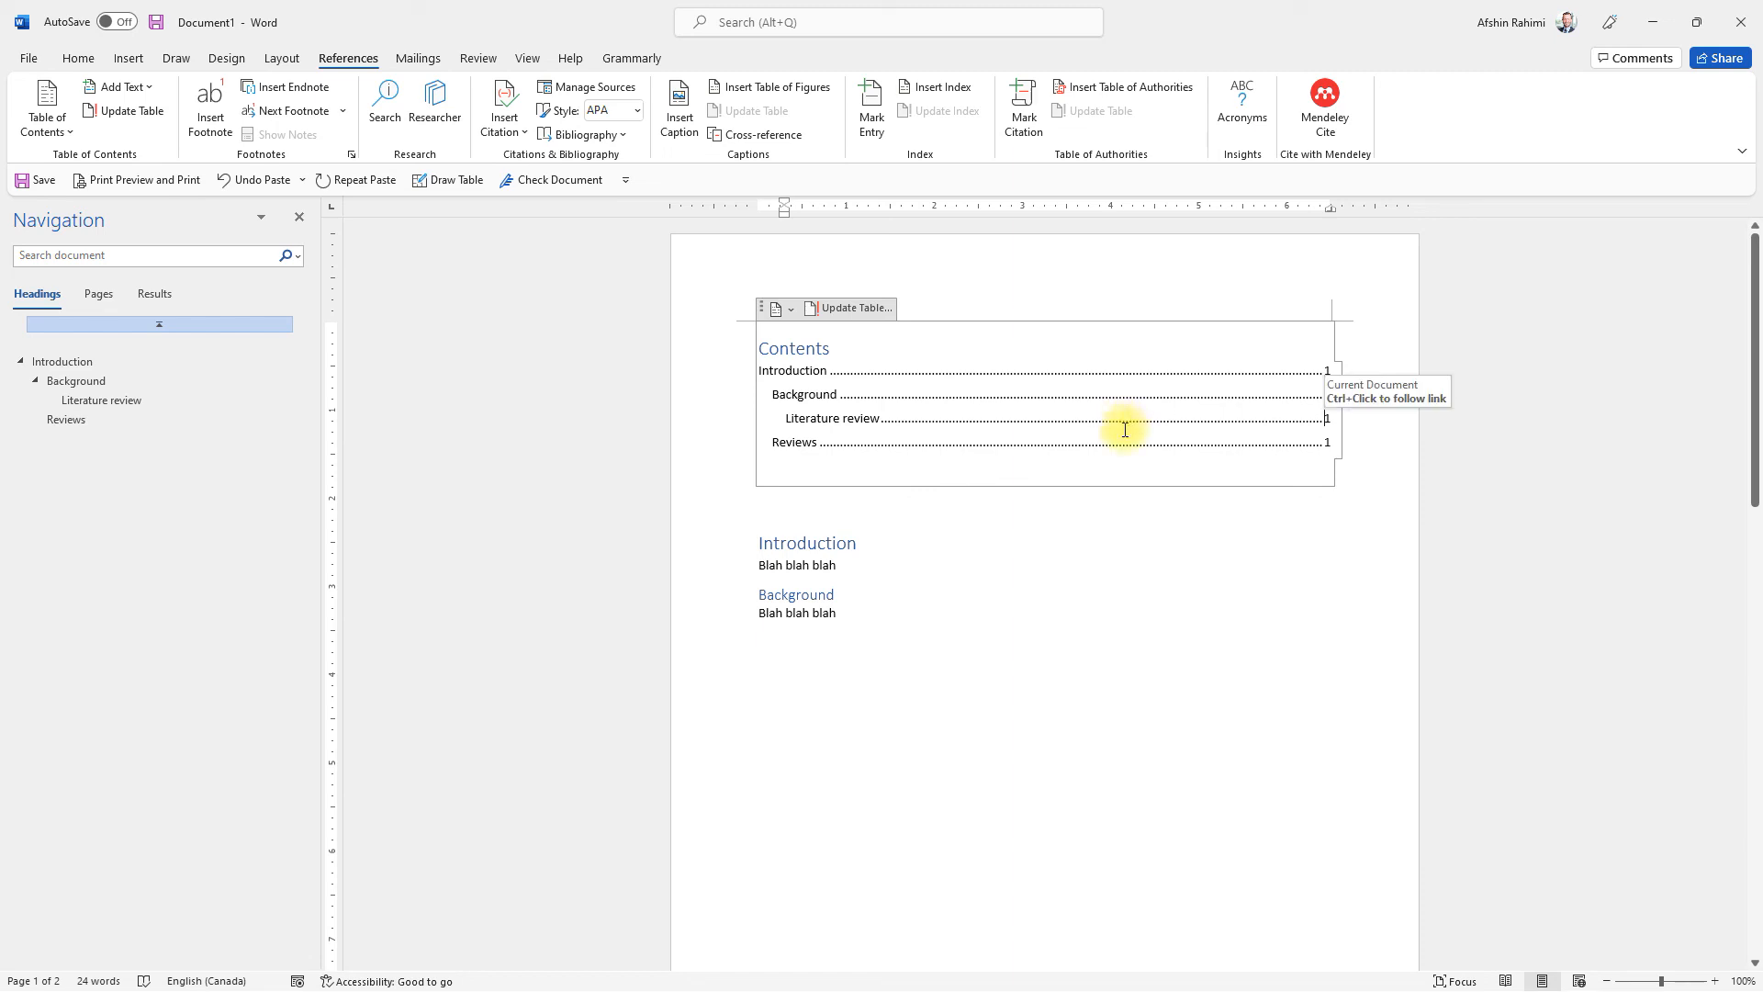
click(123, 180)
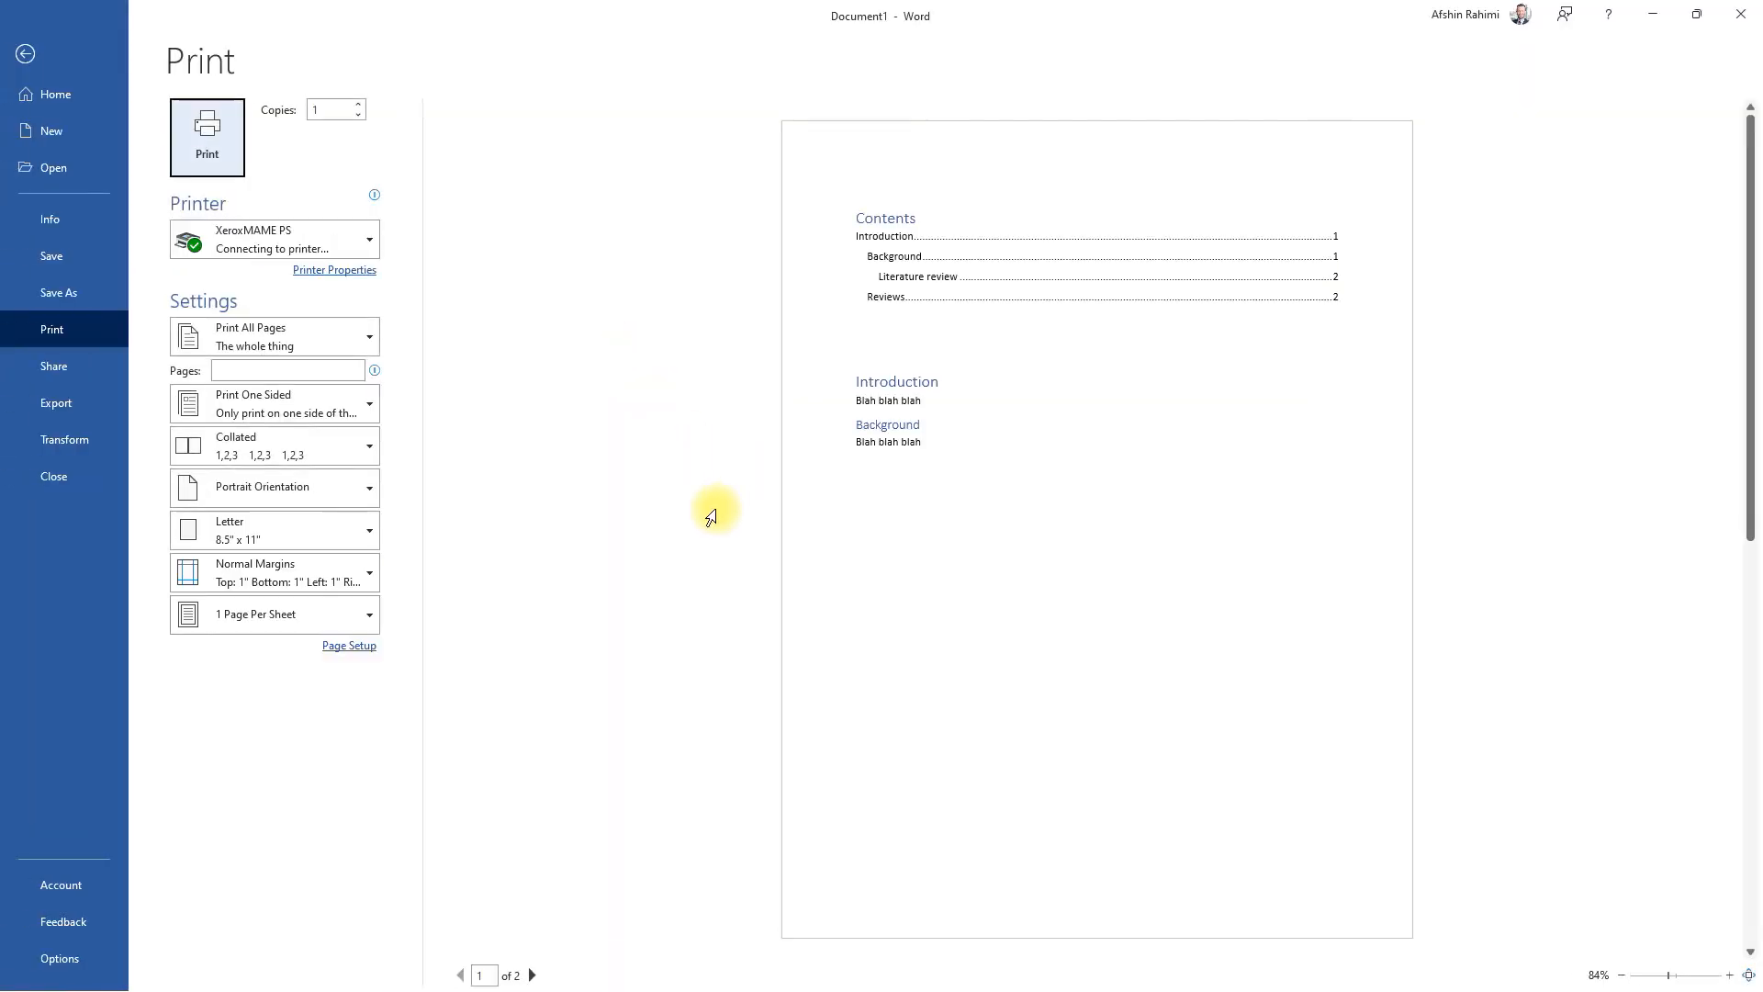
click(25, 57)
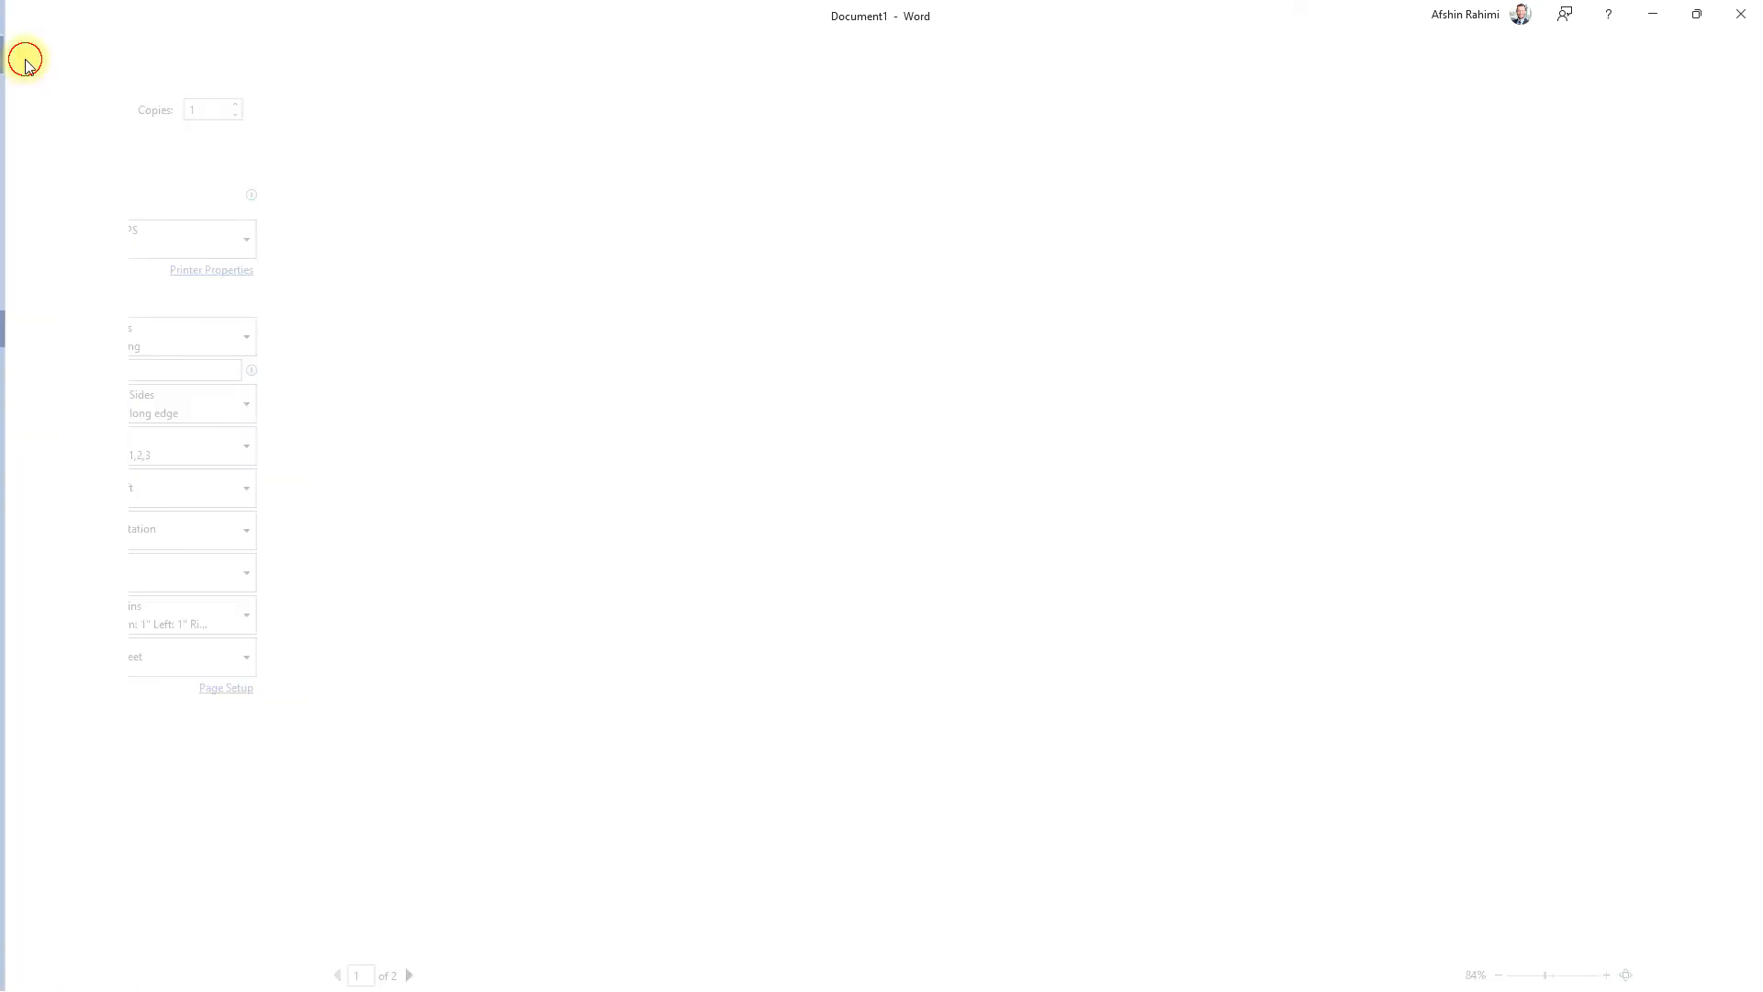